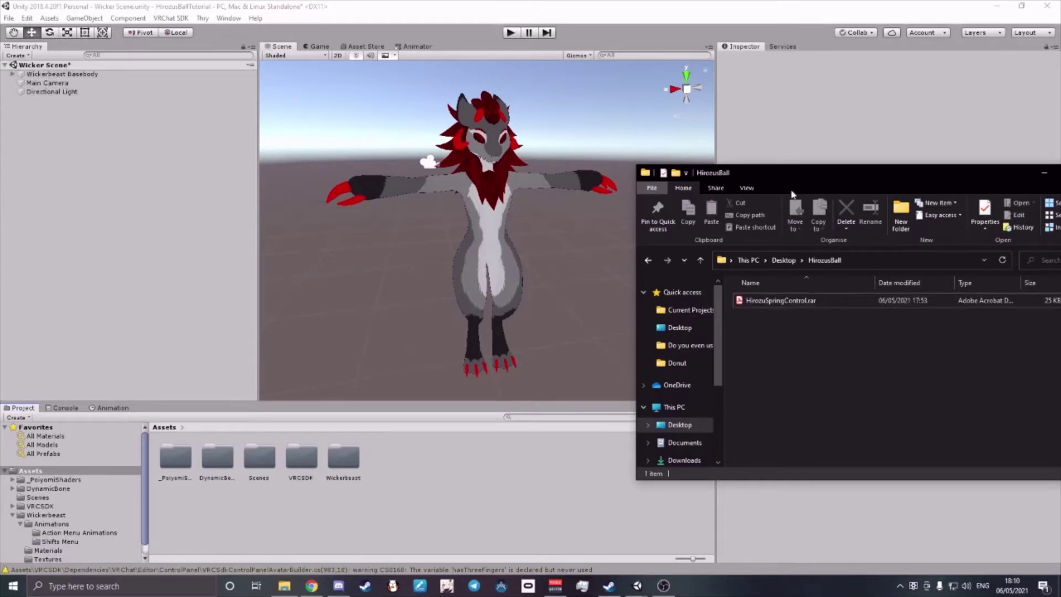
Extract HirozuSpringControl.rar and add the HirozuSpringControl folder to the project's Assets.
drag(794, 180, 677, 176)
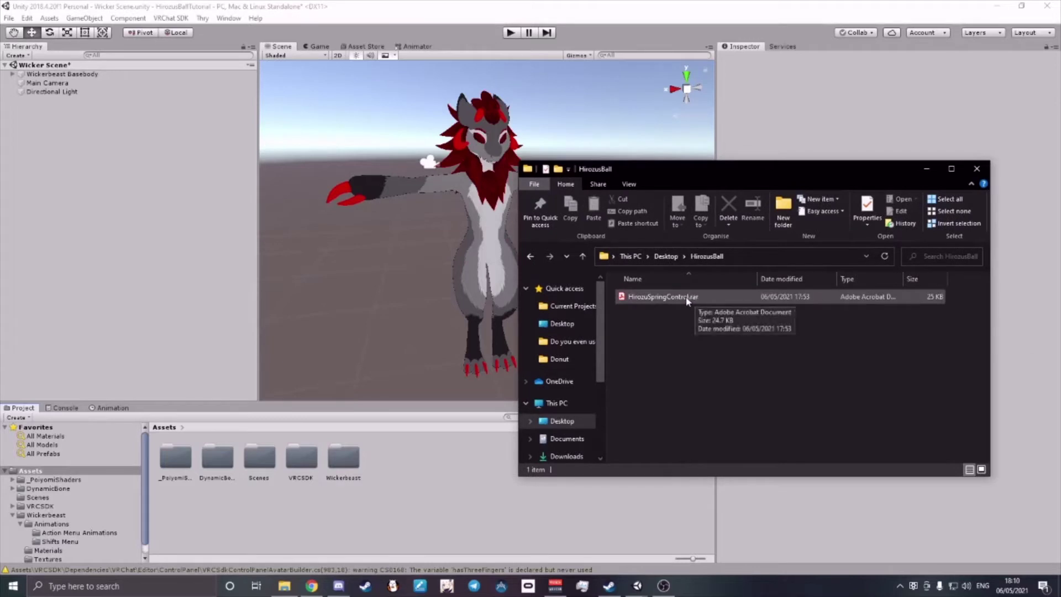
right_click(688, 298)
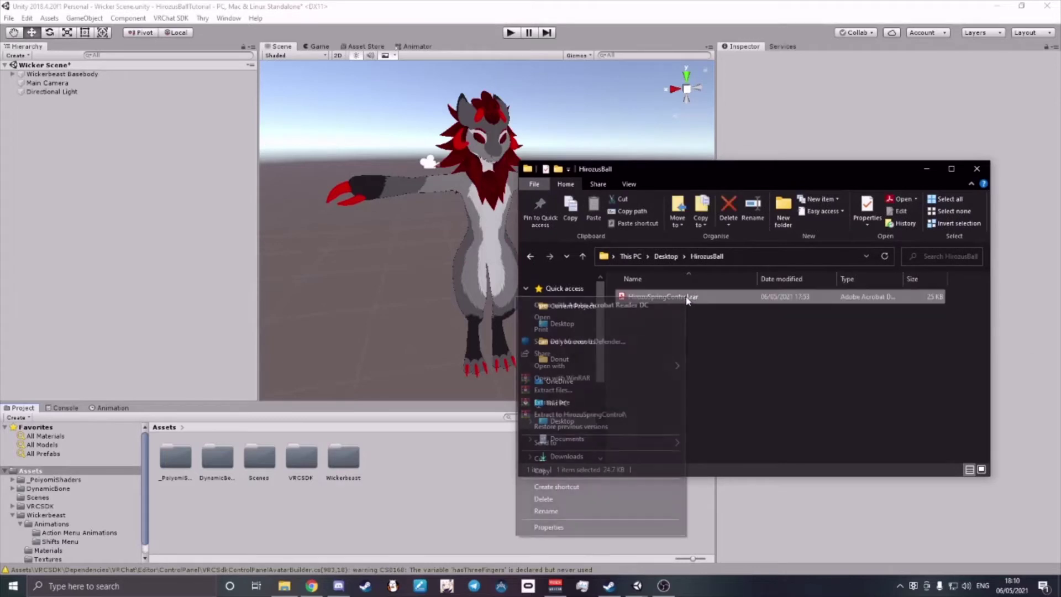
click(632, 399)
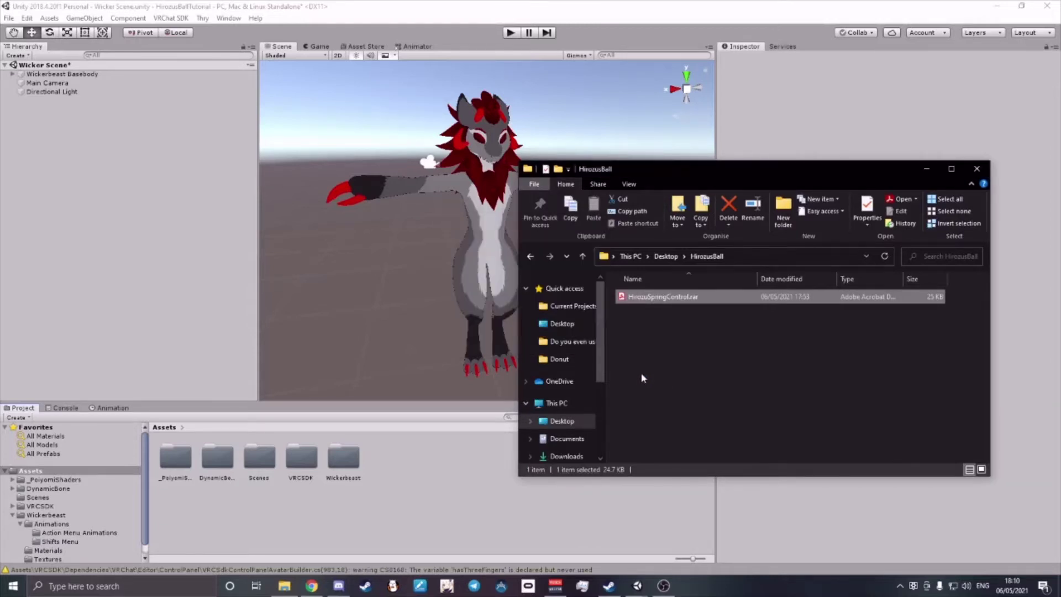
drag(657, 297, 75, 470)
click(75, 469)
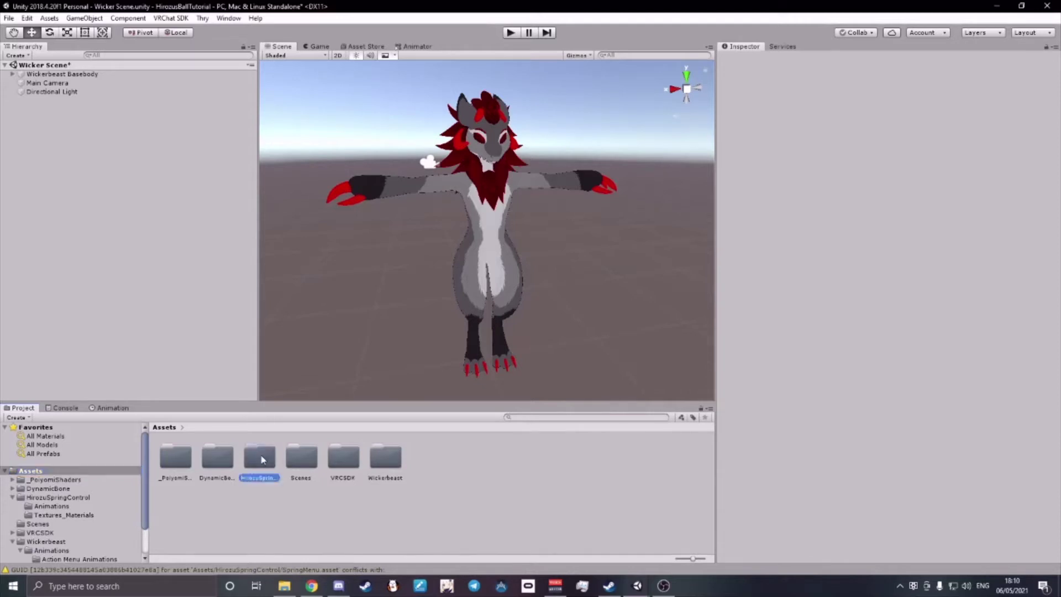
Place the SpringJoint(AlwaysShow) prefab from HirozuSpringControl under Wickerbeast Basebody and unpack it completely.
double_click(260, 458)
drag(299, 457, 37, 234)
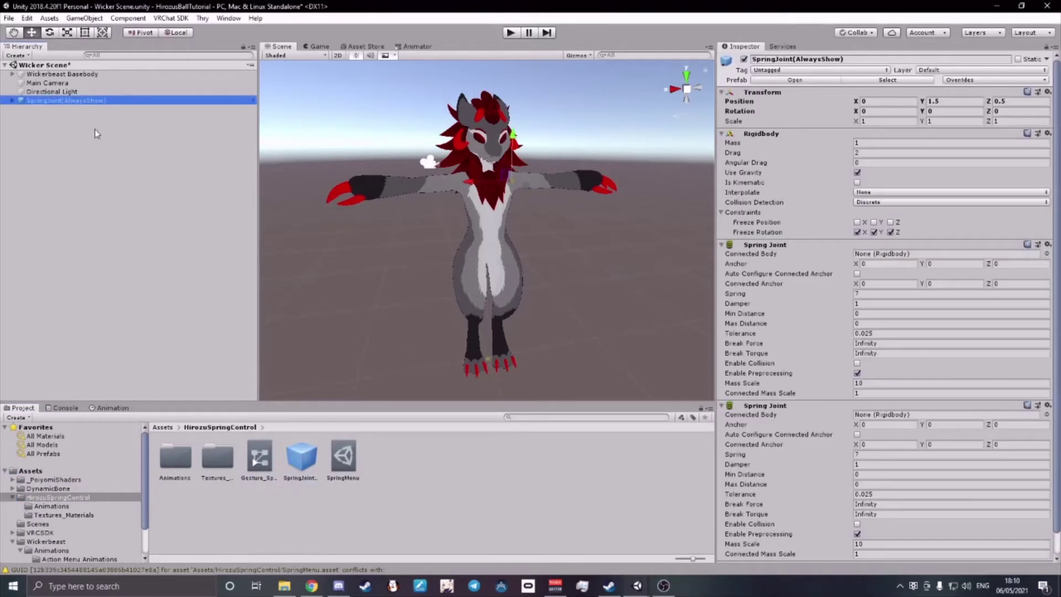
drag(88, 101, 118, 75)
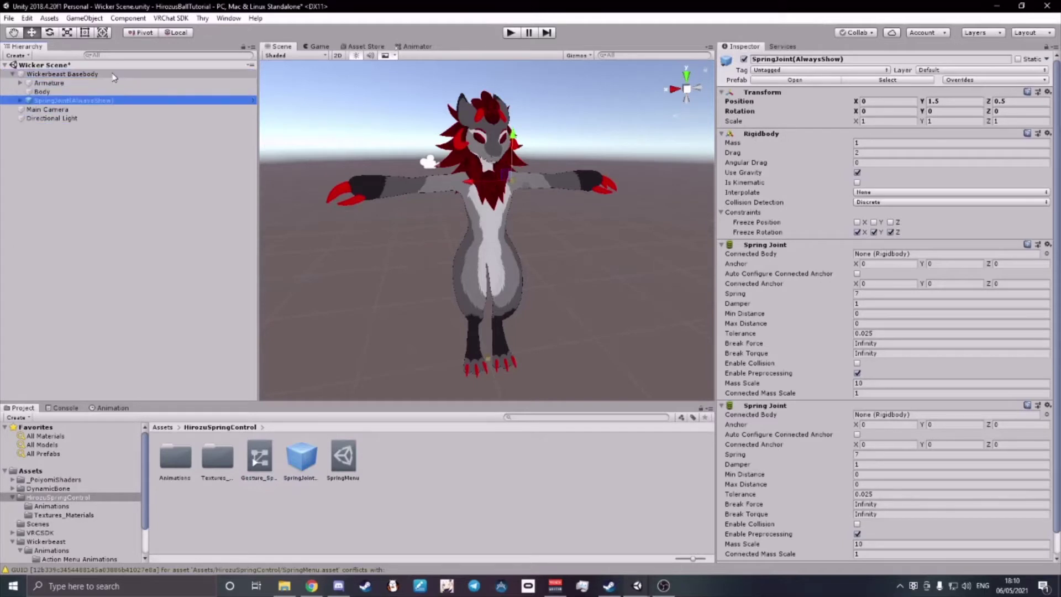
right_click(71, 102)
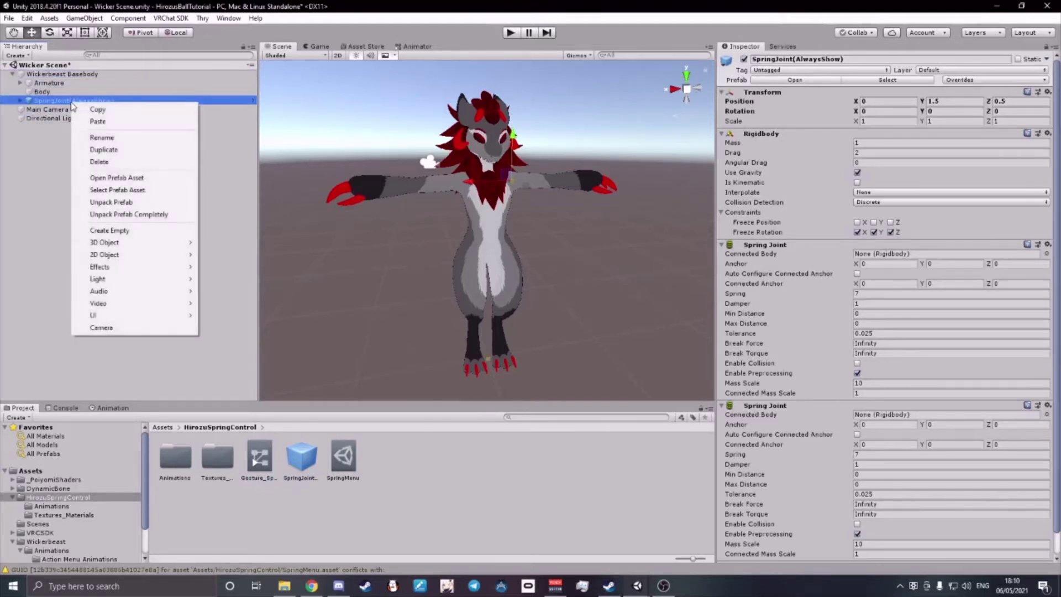
click(164, 217)
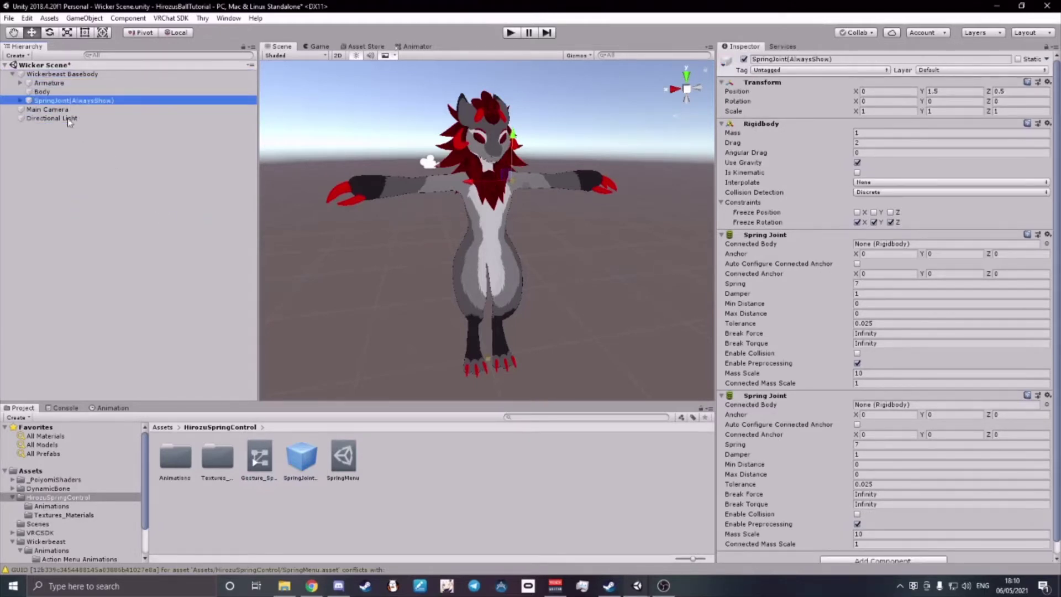
Expand the Wickerbeast armature through both arms and hands down to the f_index.03.L and f_index.03.R fingertip bones.
click(21, 82)
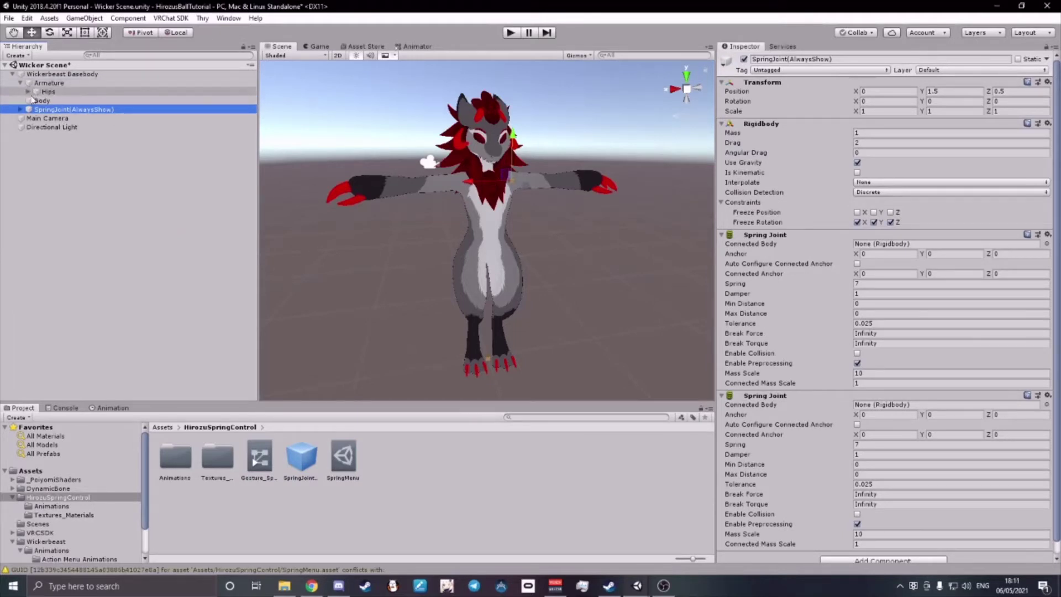
click(27, 92)
click(36, 100)
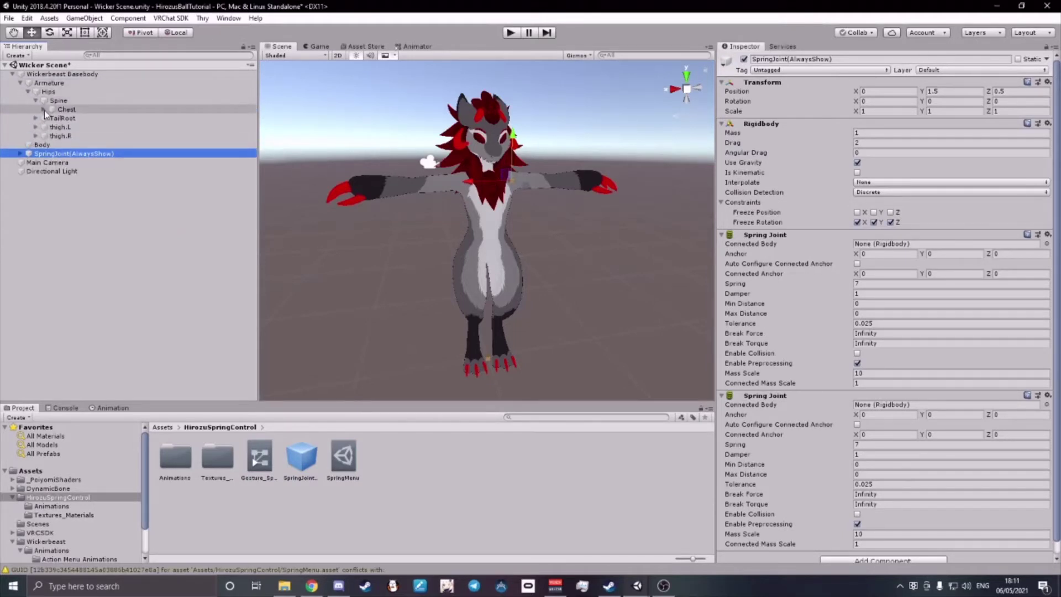
click(44, 110)
click(51, 144)
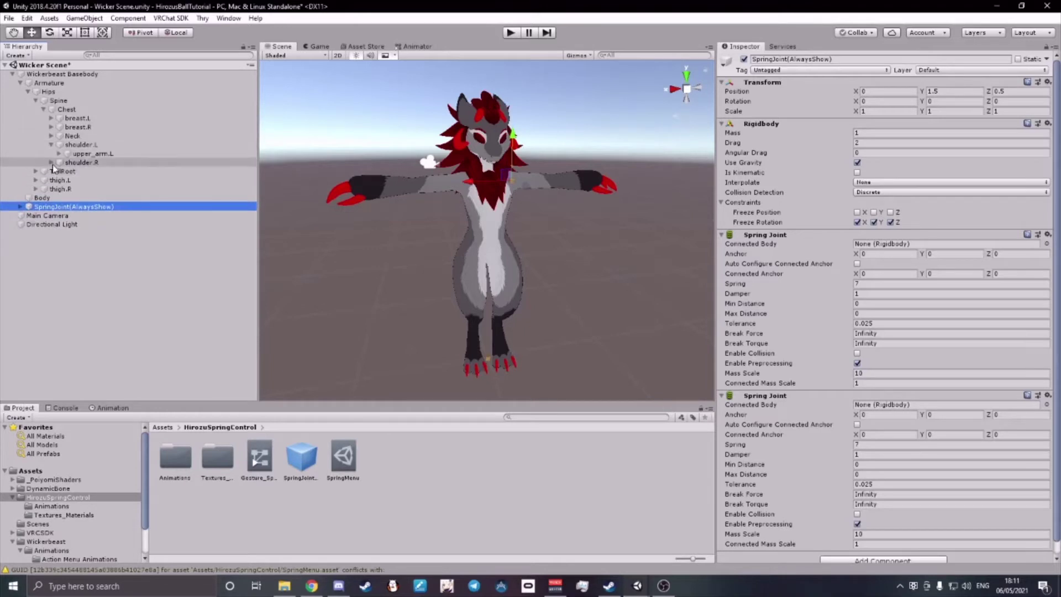
click(58, 153)
click(66, 162)
click(51, 179)
click(59, 189)
click(66, 197)
click(73, 171)
click(75, 251)
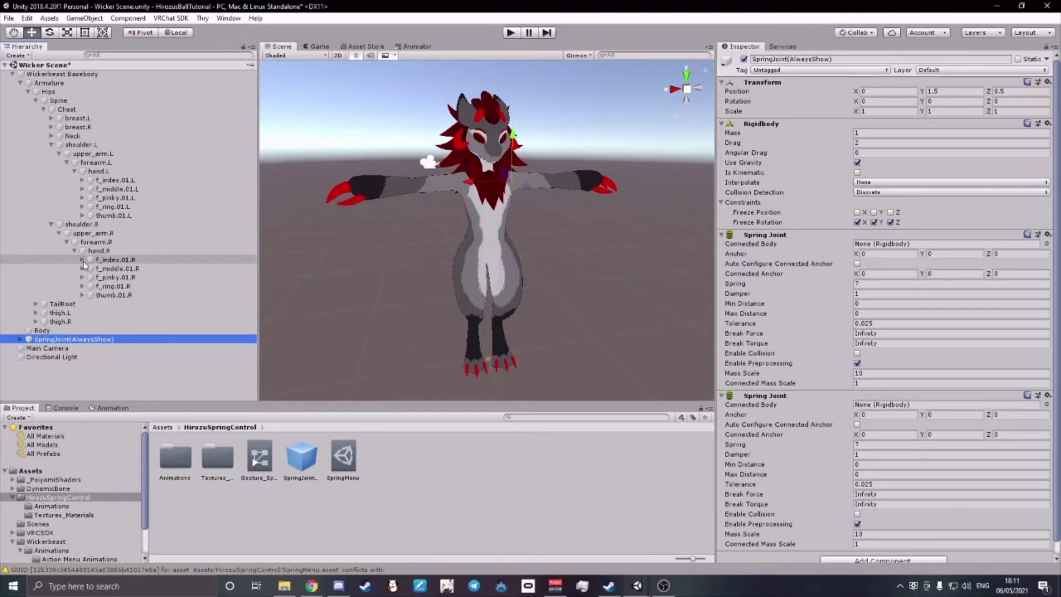
click(82, 259)
click(82, 180)
click(90, 189)
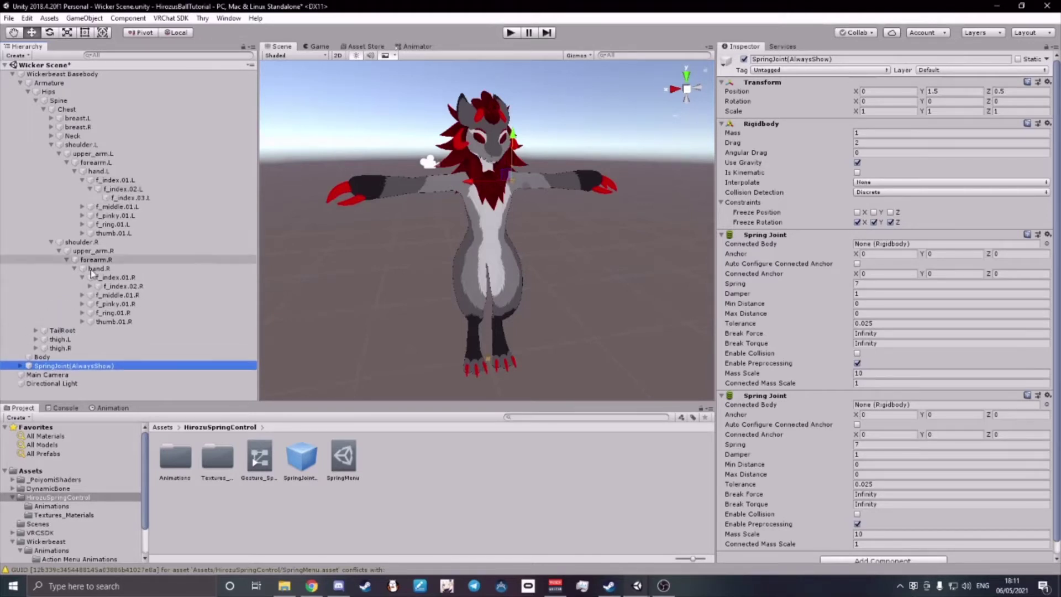
click(90, 286)
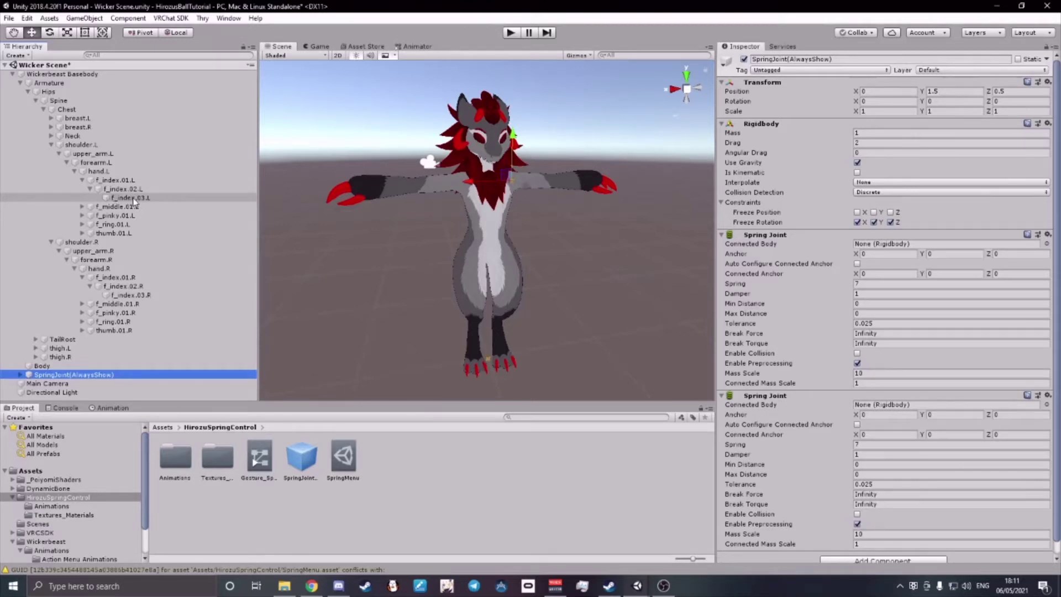
Add a Rigidbody to f_index.03.L with Angular Drag 0 and Use Gravity off.
click(184, 199)
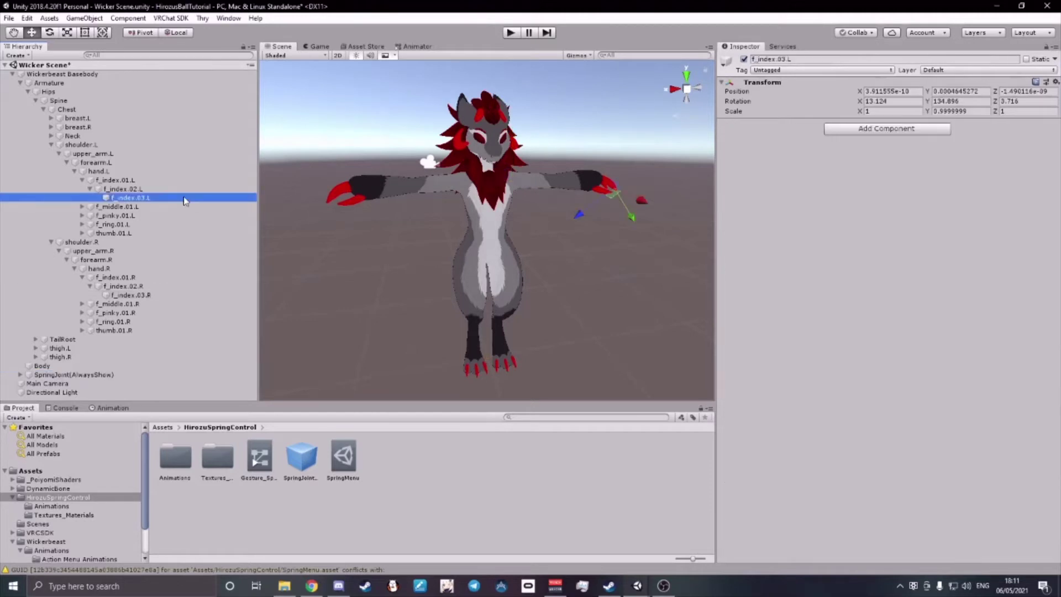
click(884, 131)
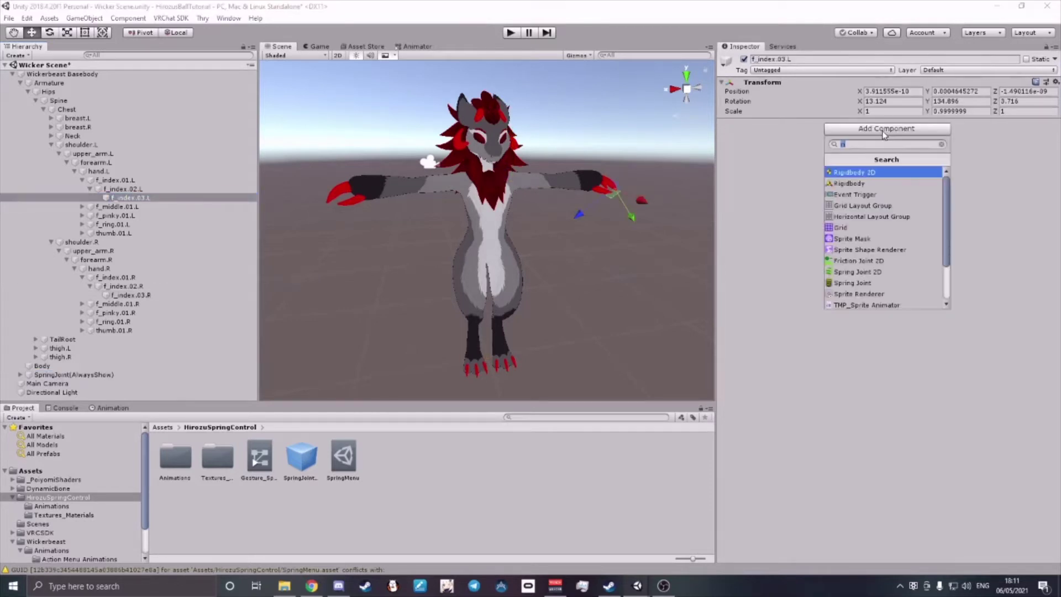
click(891, 183)
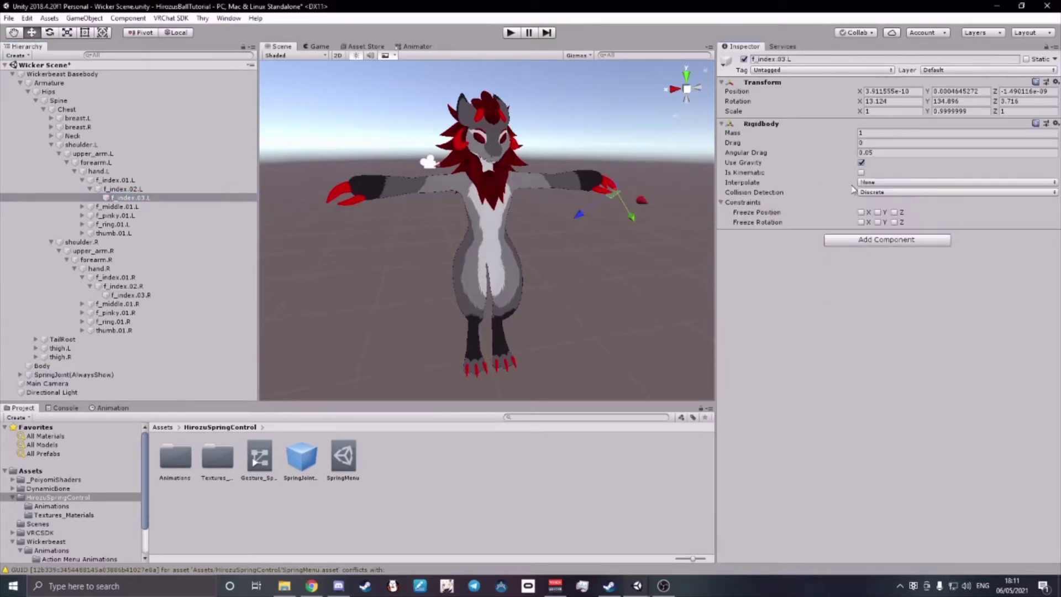
click(891, 153)
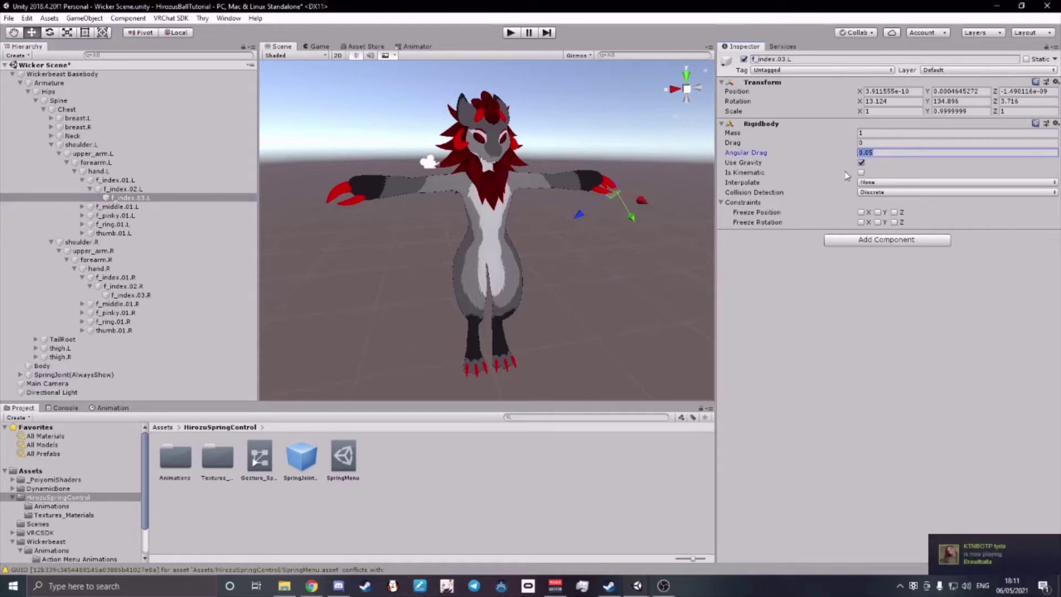
text(0)
click(861, 162)
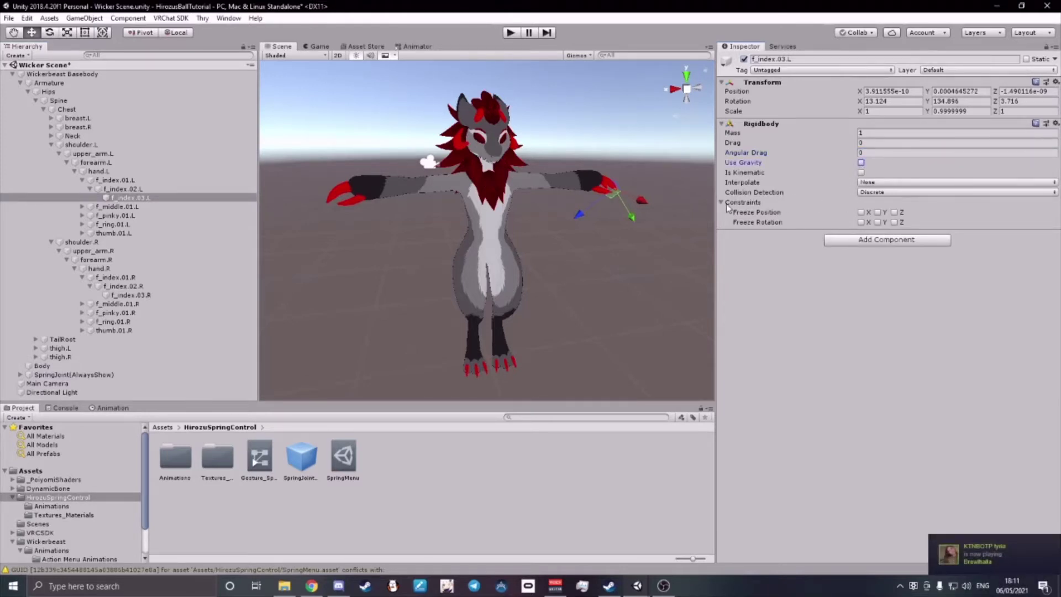
Freeze the position and rotation of the f_index.03.L Rigidbody on X, Y and Z.
click(861, 212)
click(860, 222)
click(877, 223)
click(877, 212)
click(894, 212)
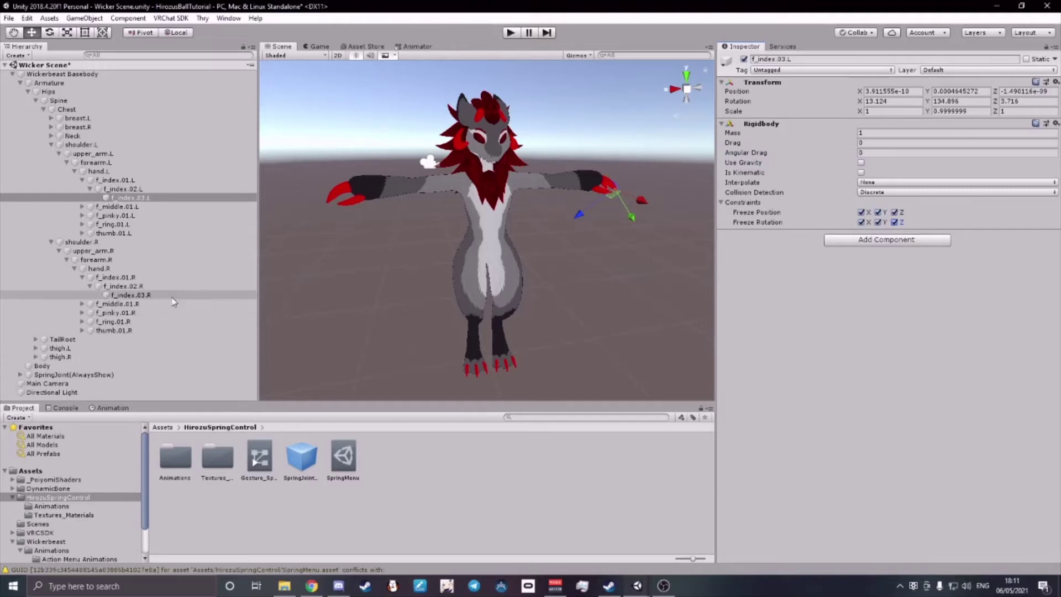
Add a Rigidbody to f_index.03.R with Angular Drag 0 and Use Gravity off.
click(130, 294)
click(886, 128)
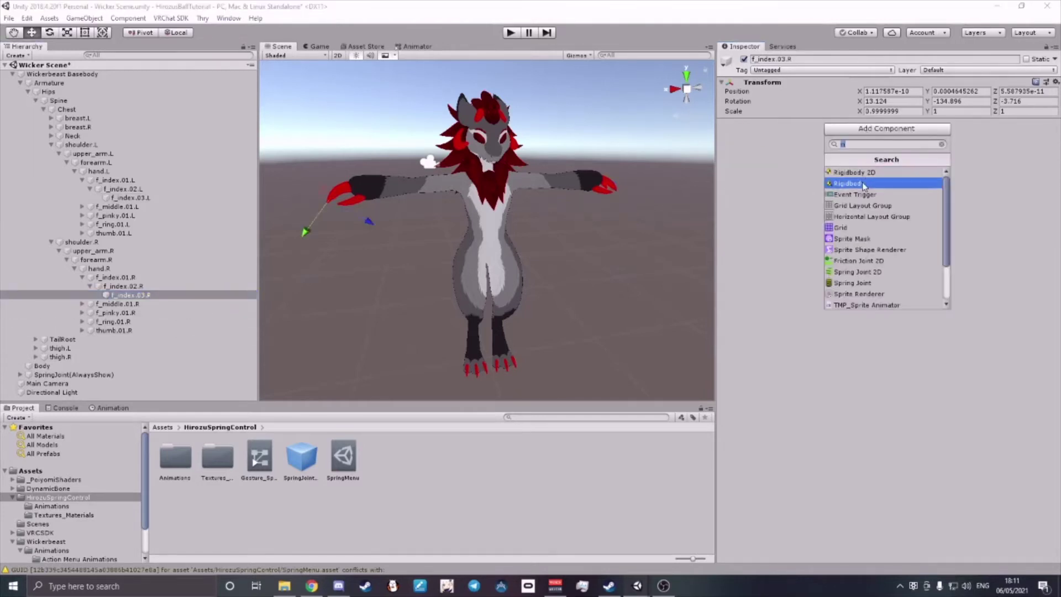
click(865, 186)
click(868, 153)
text(0)
click(861, 163)
Freeze the position and rotation of the f_index.03.R Rigidbody on X, Y and Z.
click(861, 212)
click(861, 222)
click(877, 222)
click(877, 212)
click(894, 212)
click(894, 223)
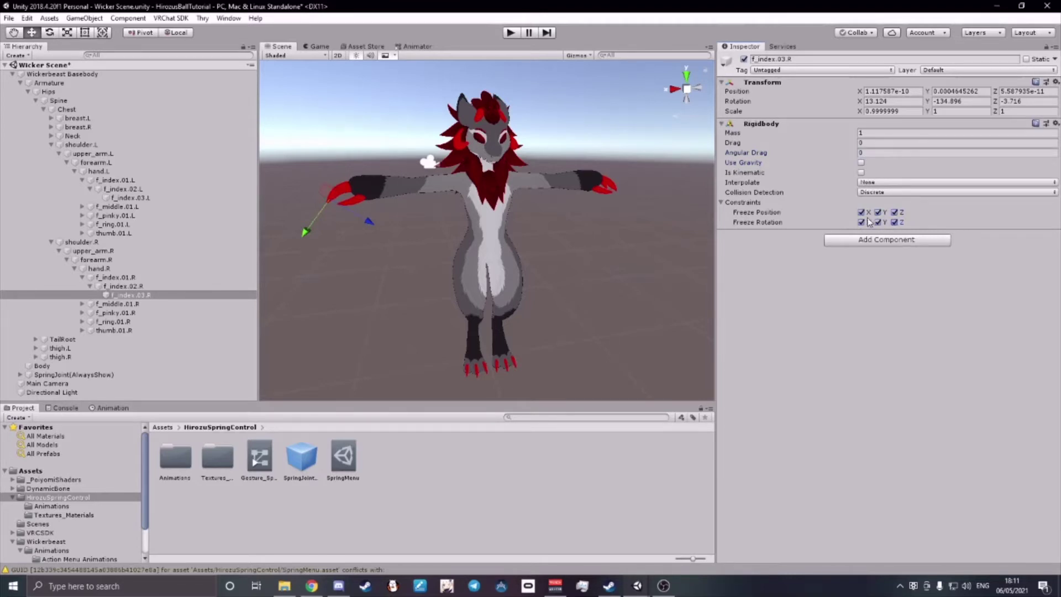
Replace the default Gesture playable layer of Wickerbeast Basebody with the Gesture_Spring_Override controller.
click(84, 77)
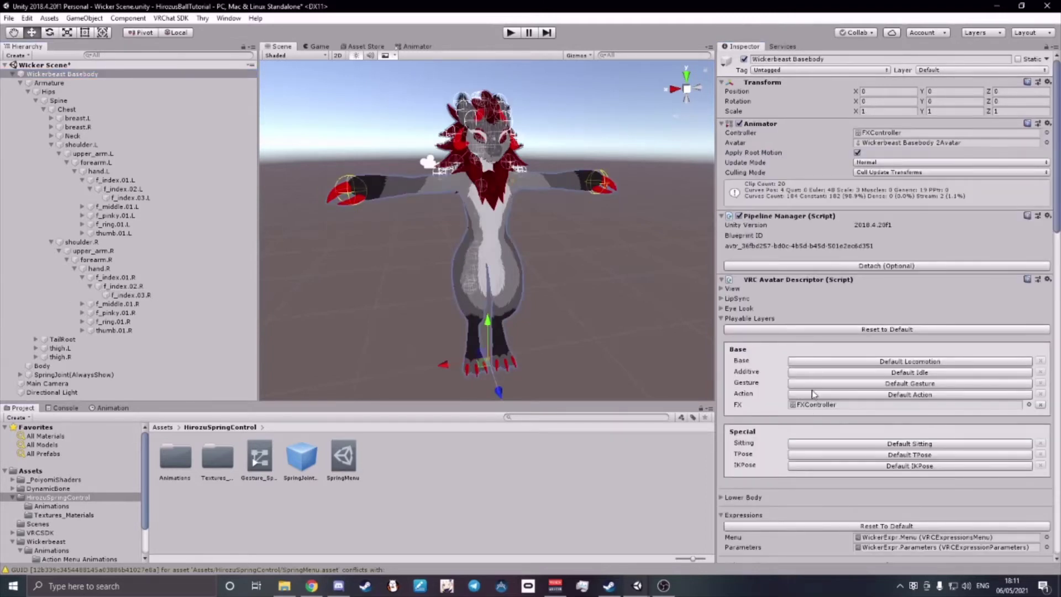
click(917, 384)
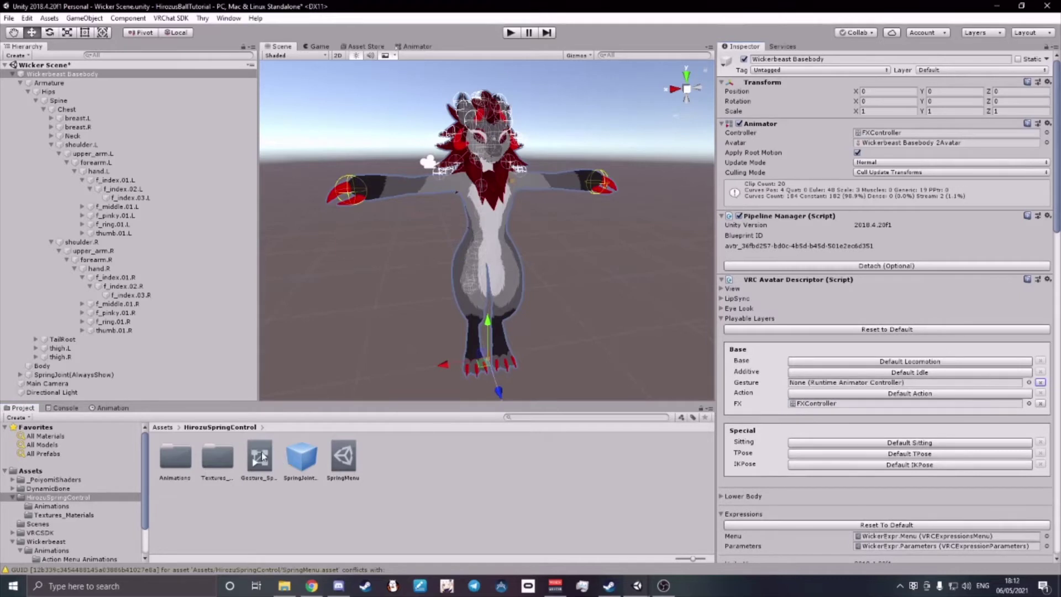
drag(259, 457, 852, 388)
Locate the WickerExpr.Menu asset through the avatar's expressions settings and open it for editing.
scroll(758, 387, down, 3)
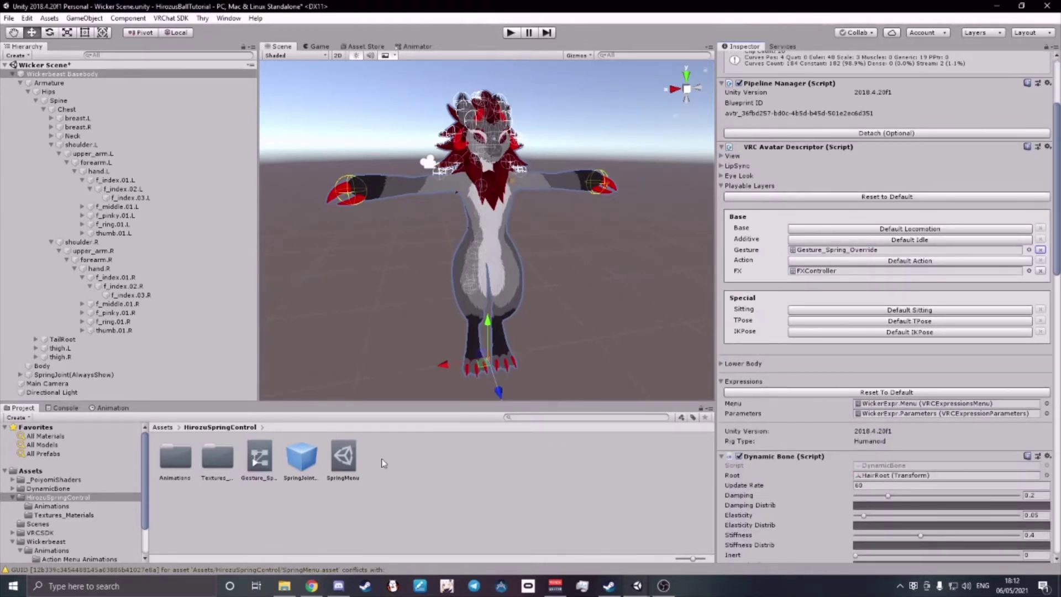
click(345, 459)
drag(370, 484, 874, 407)
click(874, 407)
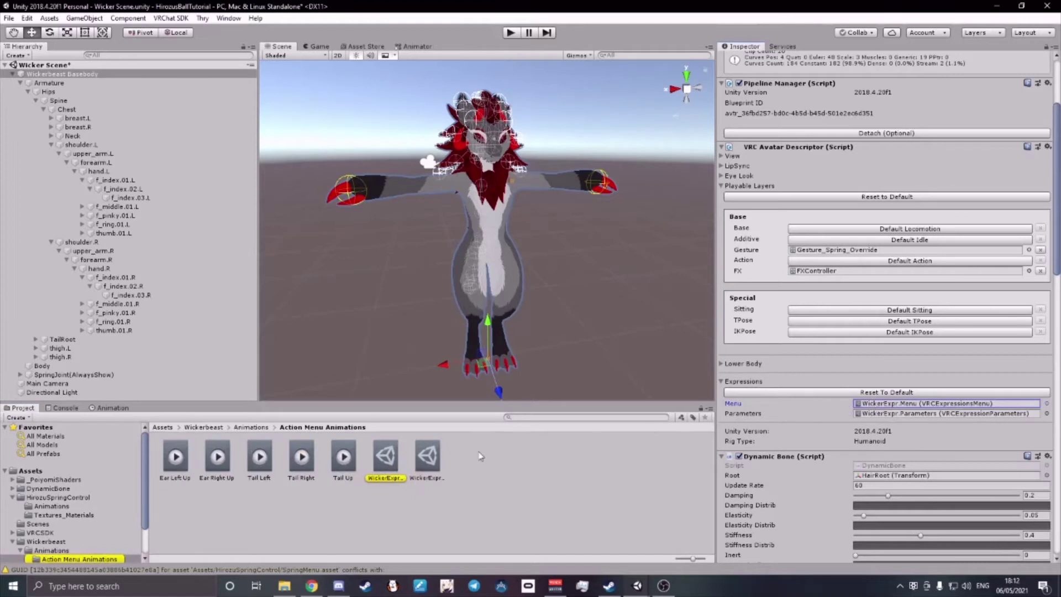
click(387, 458)
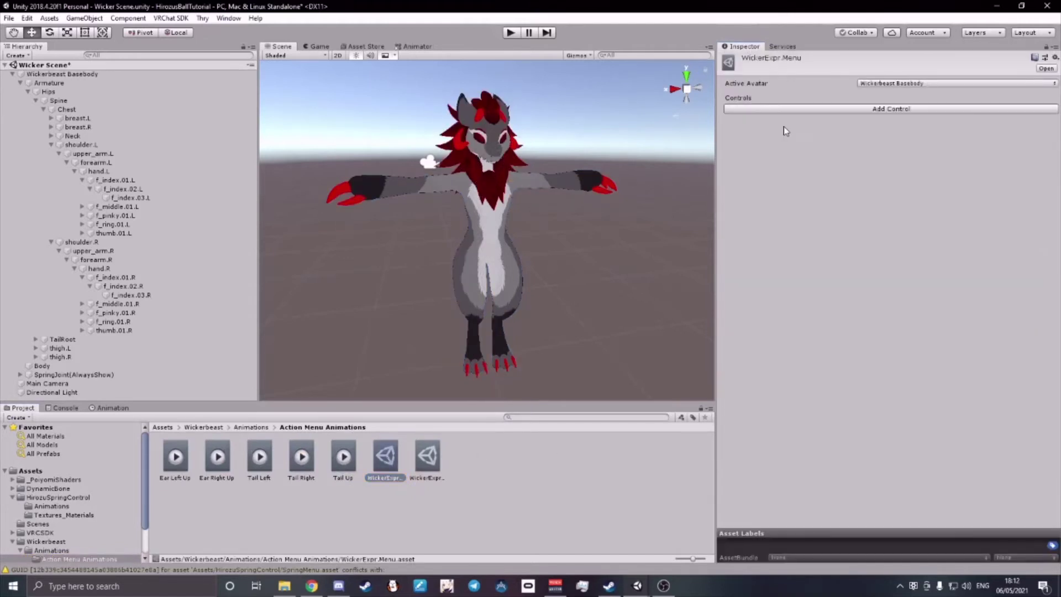
Add a control named SpringBall to WickerExpr.Menu and set its type to Sub Menu.
click(790, 110)
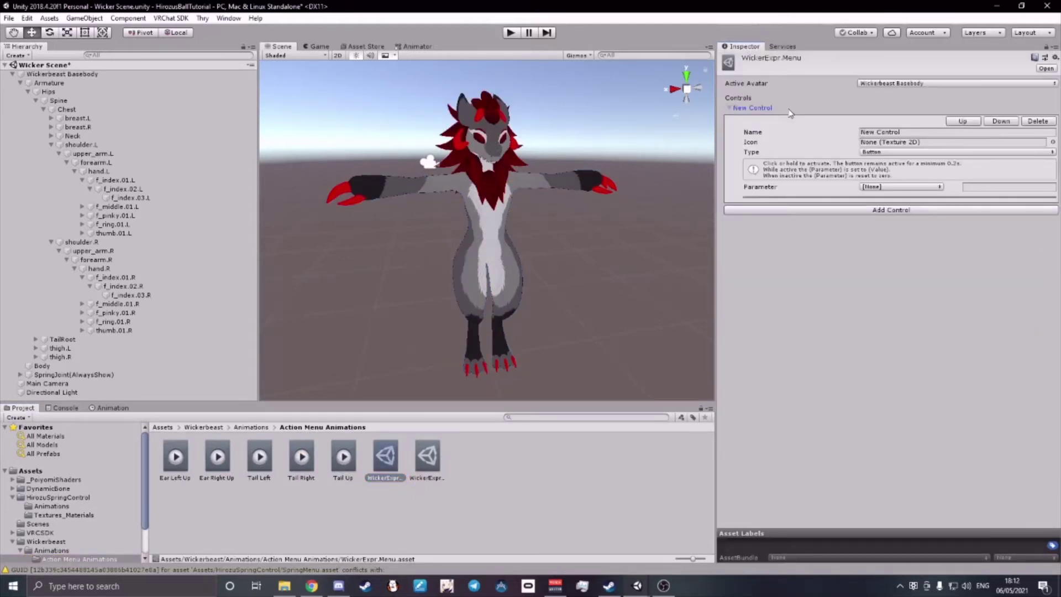
click(911, 132)
drag(912, 133, 850, 137)
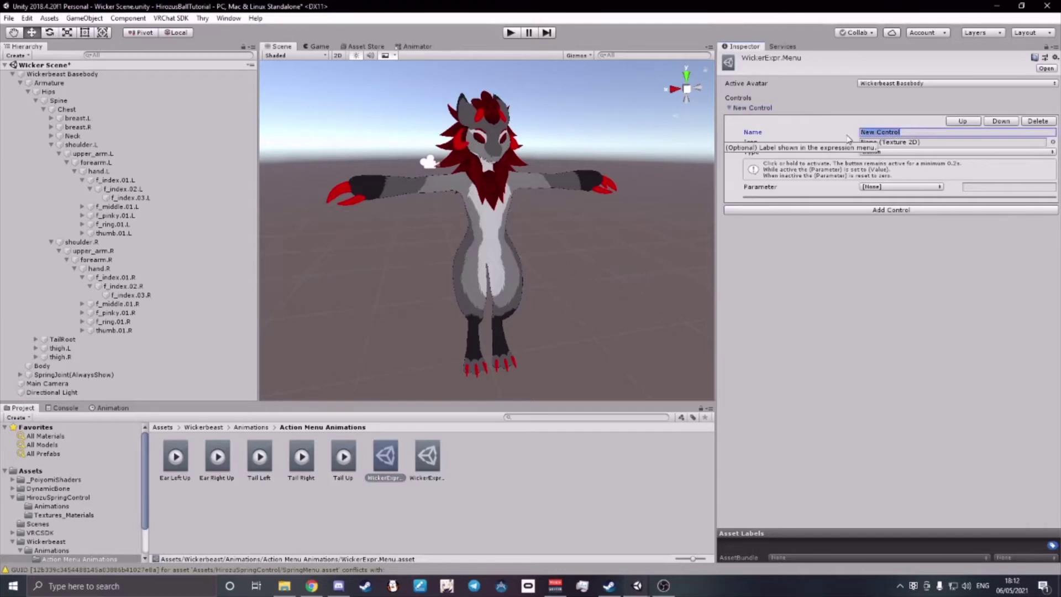
text(Sprin)
text(gBV)
click(892, 152)
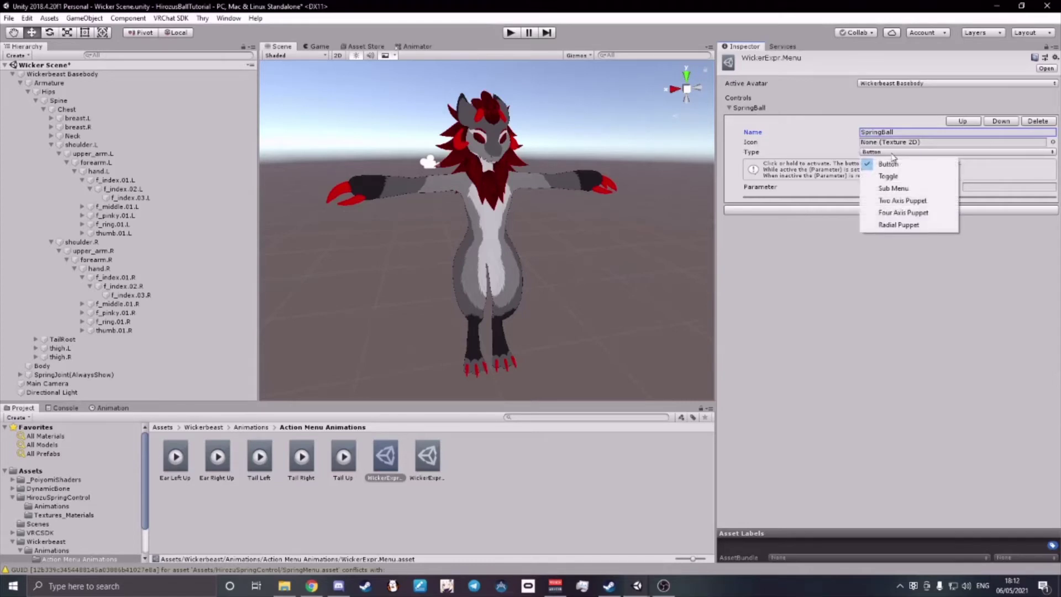
click(904, 189)
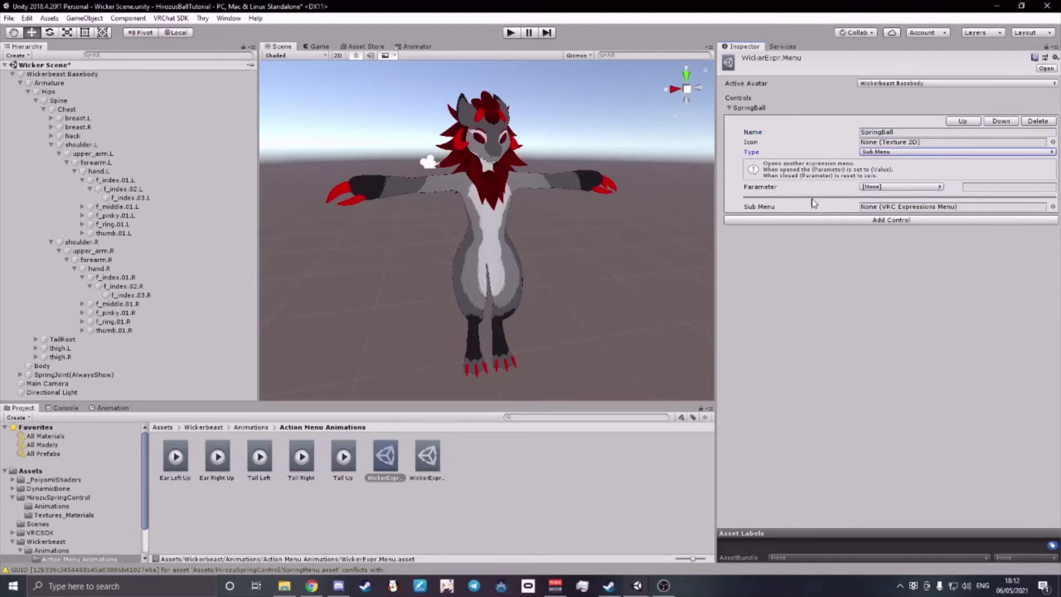
Assign SpringMenu as the sub menu of the SpringBall control.
click(1053, 207)
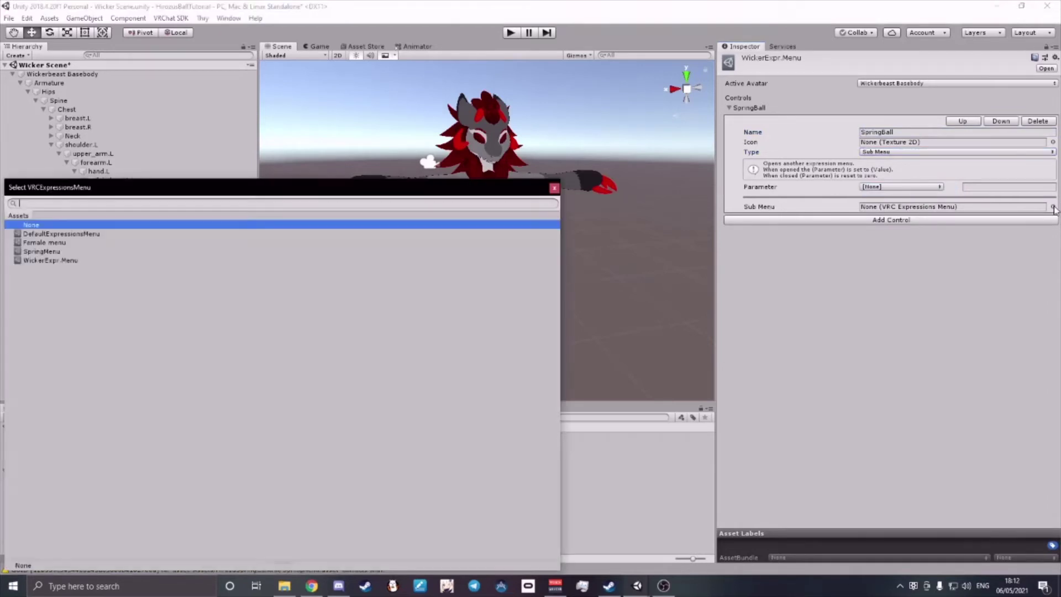
click(41, 252)
click(555, 190)
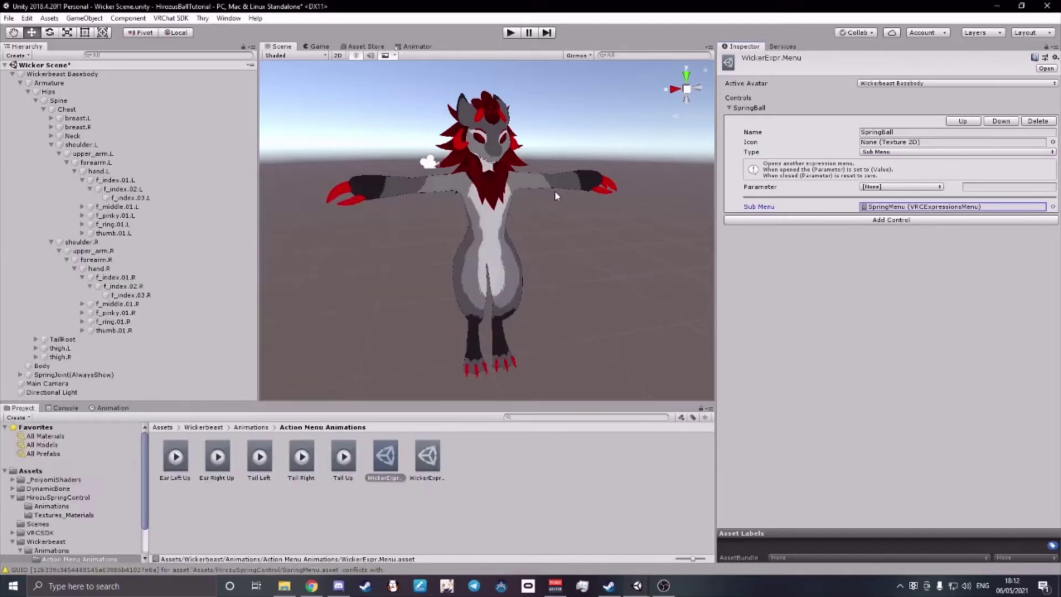
Delete the SpringBall control from WickerExpr.Menu and select Wickerbeast Basebody again.
click(1038, 121)
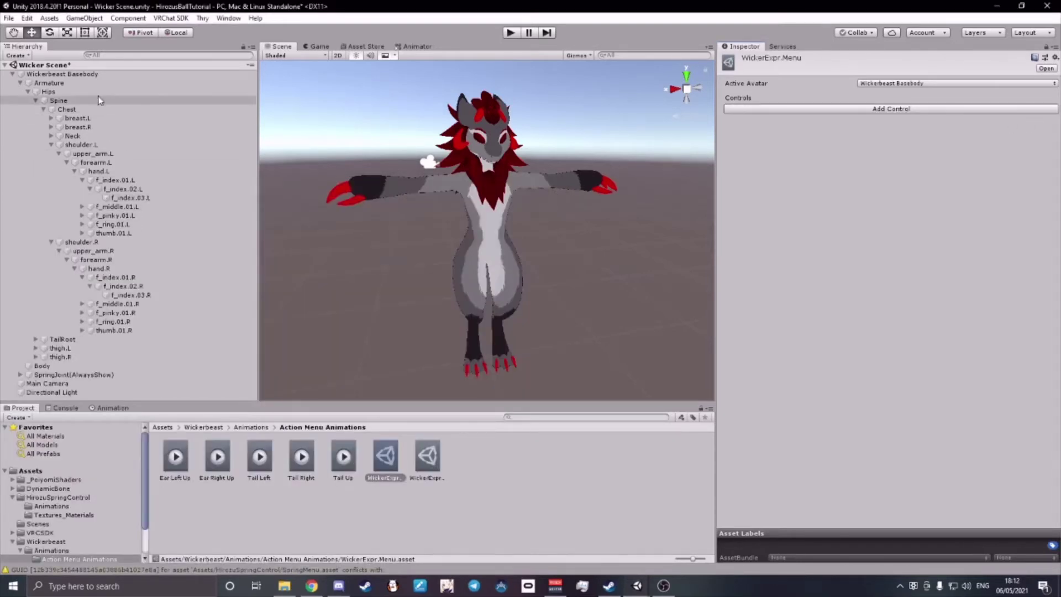
click(100, 74)
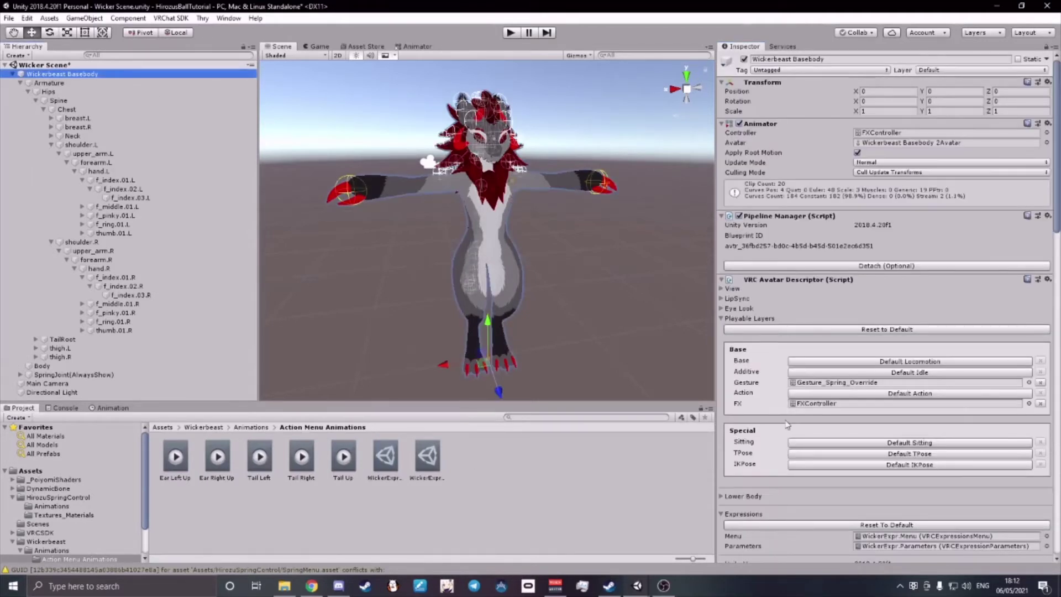
Assign SpringMenu as the expressions menu in the avatar descriptor of Wickerbeast Basebody.
scroll(785, 411, down, 3)
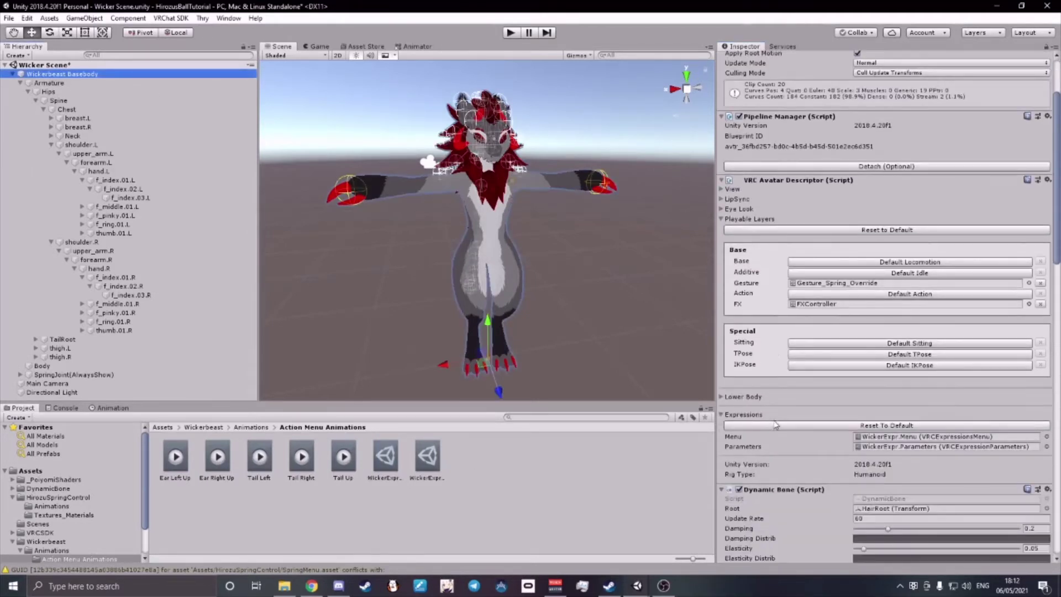
click(1046, 437)
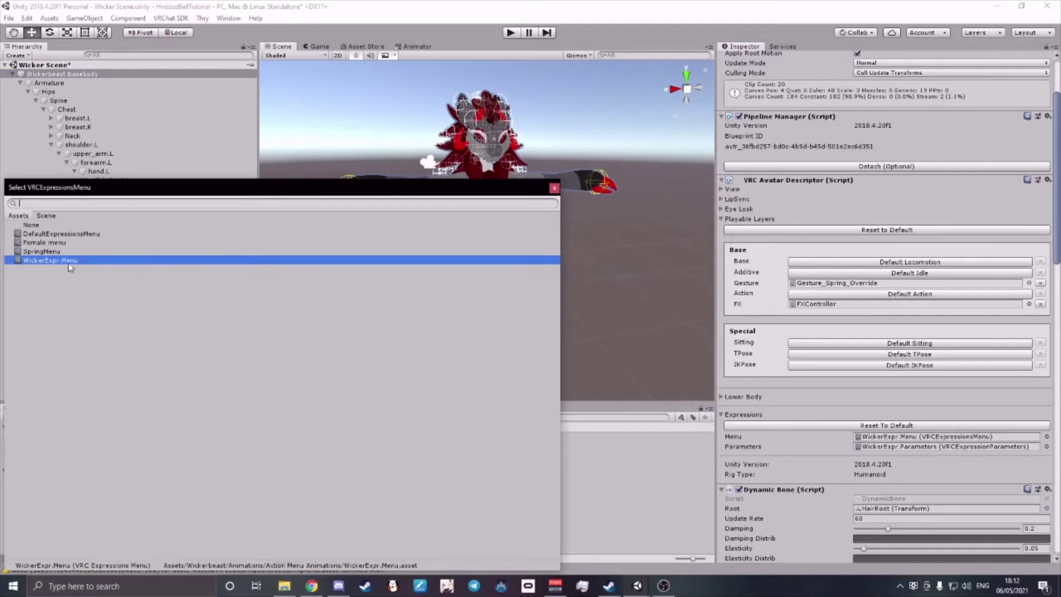
click(54, 250)
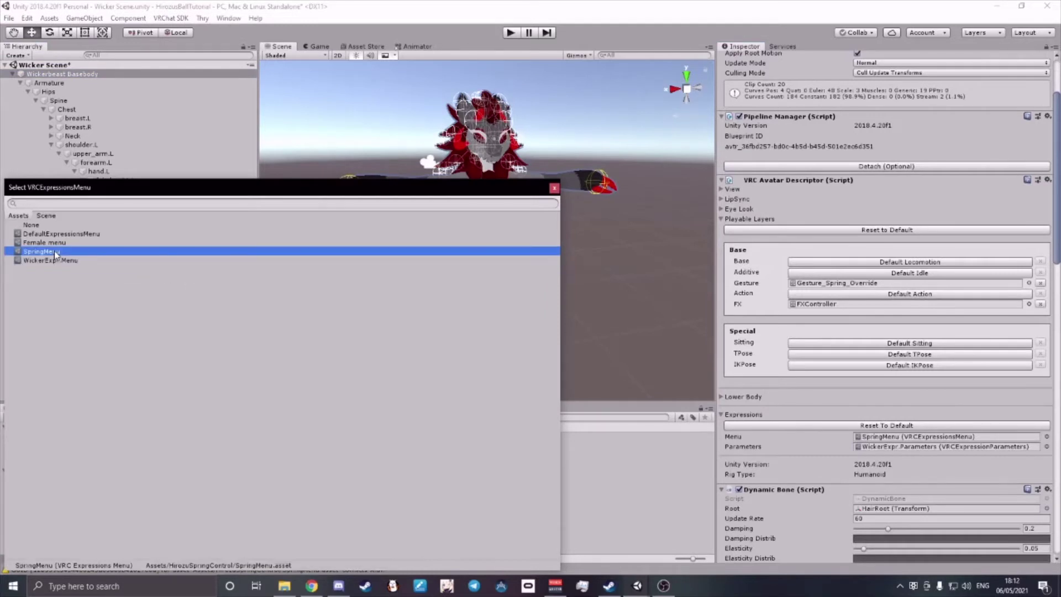
click(555, 188)
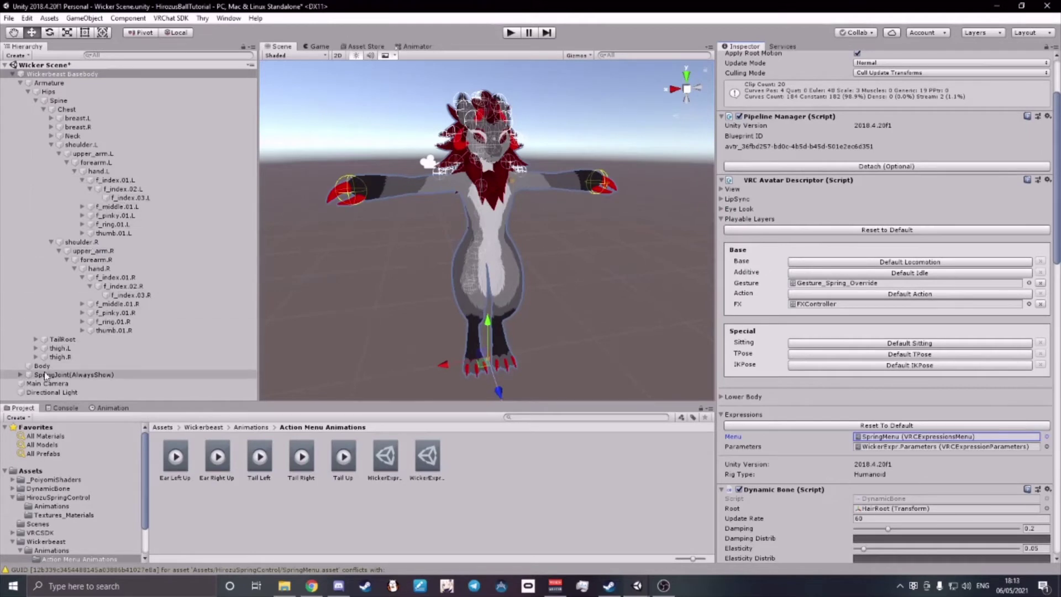
Set the connected bodies of SpringJoint(AlwaysShow)'s two spring joints to f_index.03.L and f_index.03.R respectively.
click(20, 375)
scroll(20, 379, down, 1)
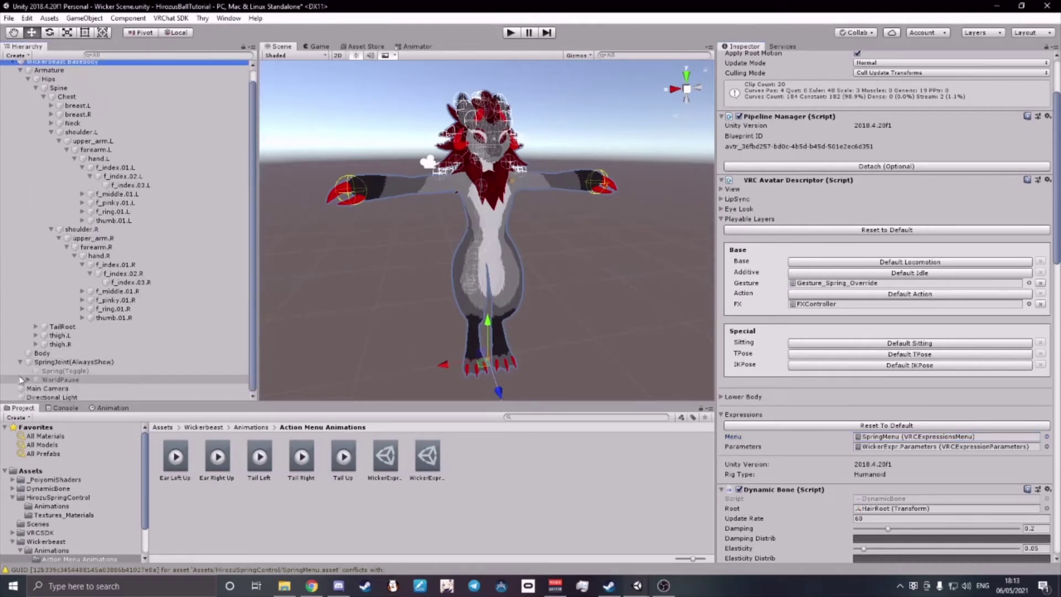
click(62, 364)
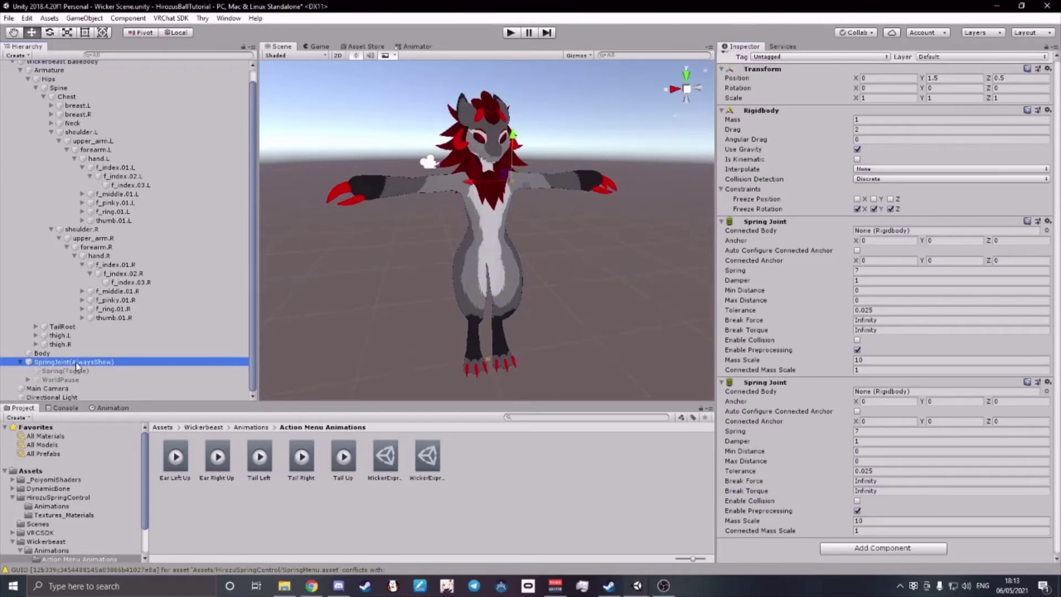
drag(123, 361, 906, 230)
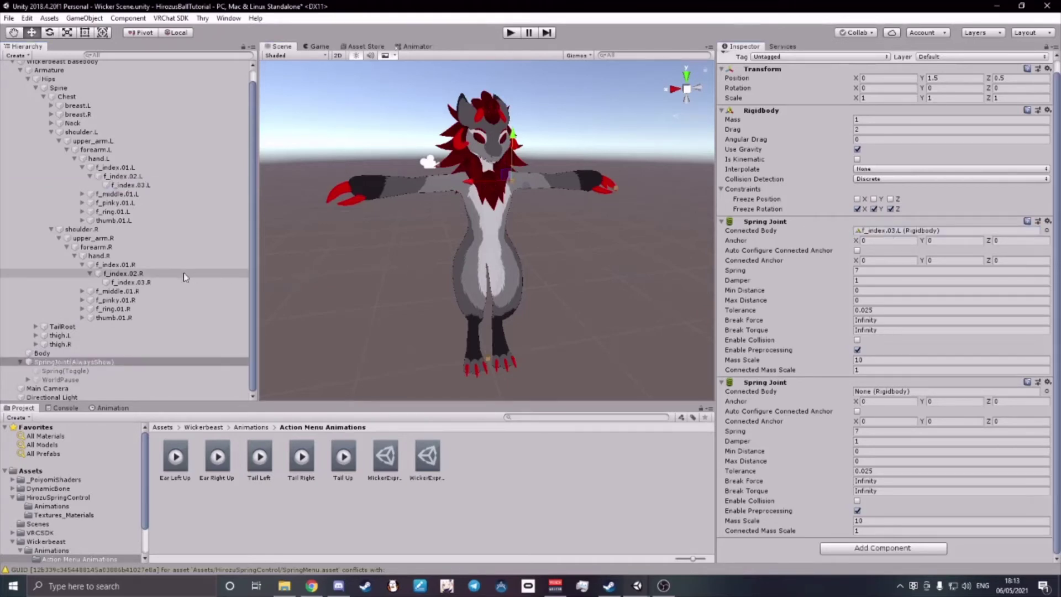
drag(130, 281, 882, 391)
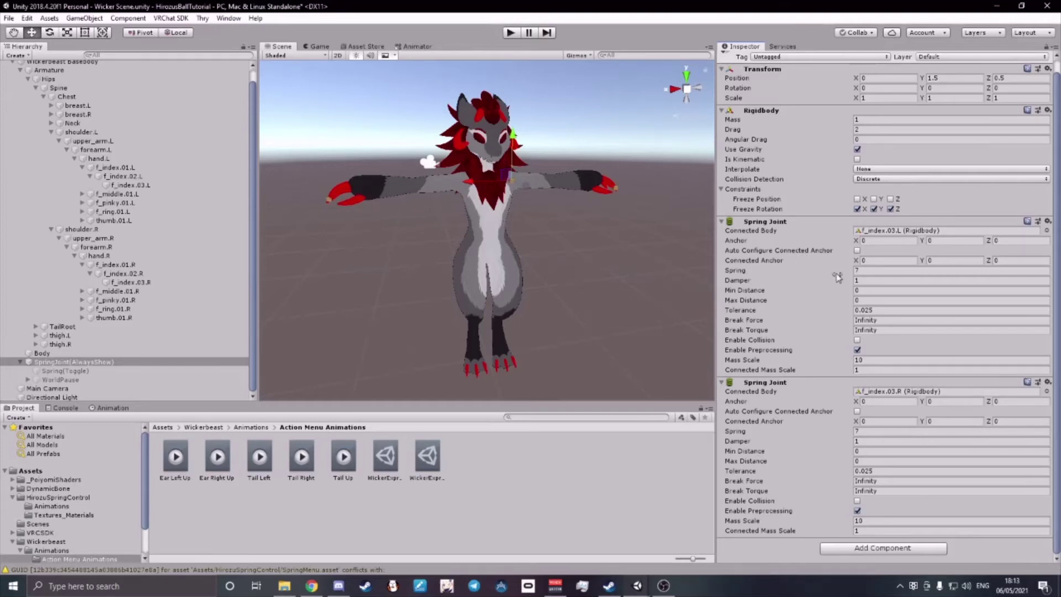
Try other Spring values on the joint connected to f_index.03.L and restore it to 7.
mouse_move(847, 274)
mouse_down()
mouse_move(895, 273)
mouse_move(828, 274)
mouse_up()
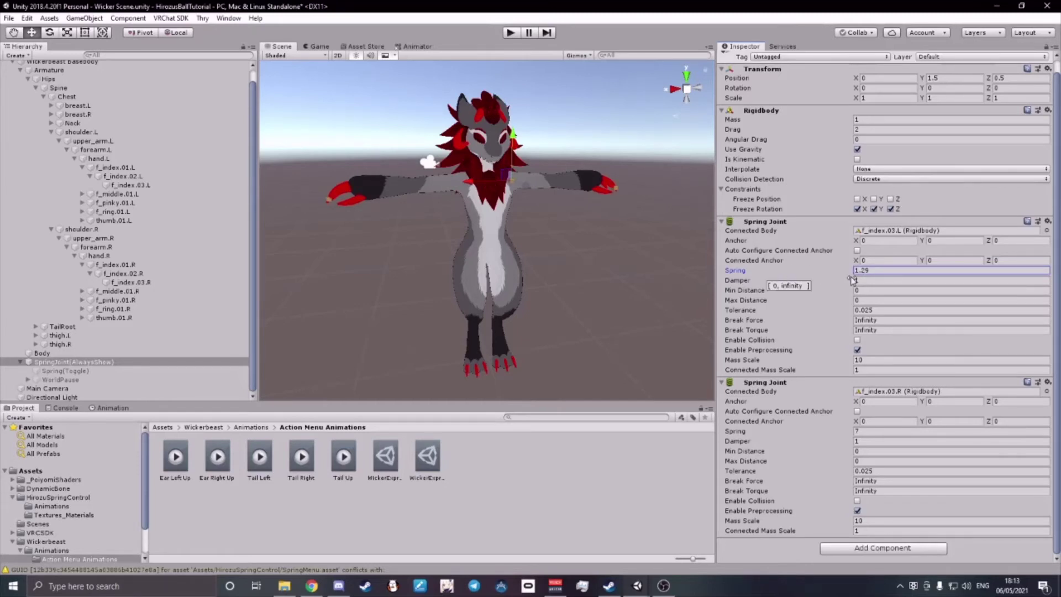
click(880, 272)
drag(881, 276, 851, 272)
text(7)
key(BackSpace)
text(15)
key(Return)
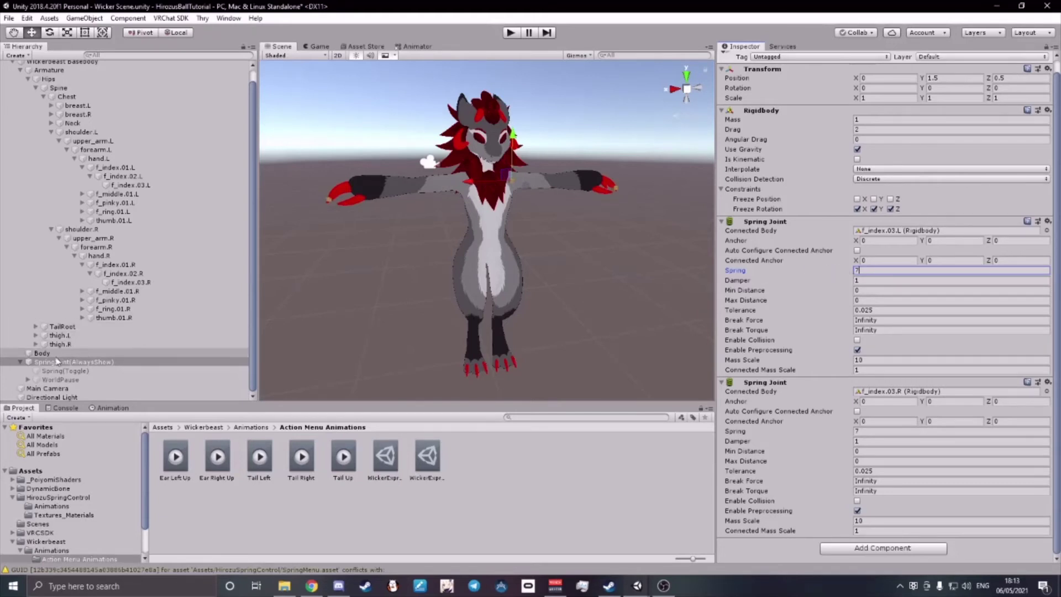
Activate the Spring(Toggle) object under SpringJoint(AlwaysShow) and inspect its ball up close.
click(84, 371)
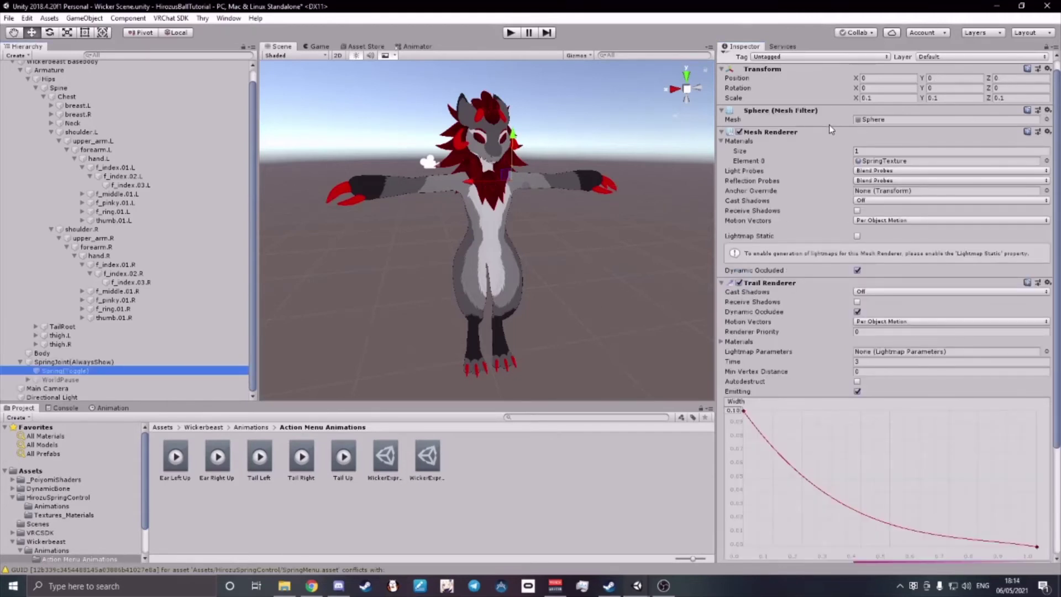
scroll(536, 137, up, 3)
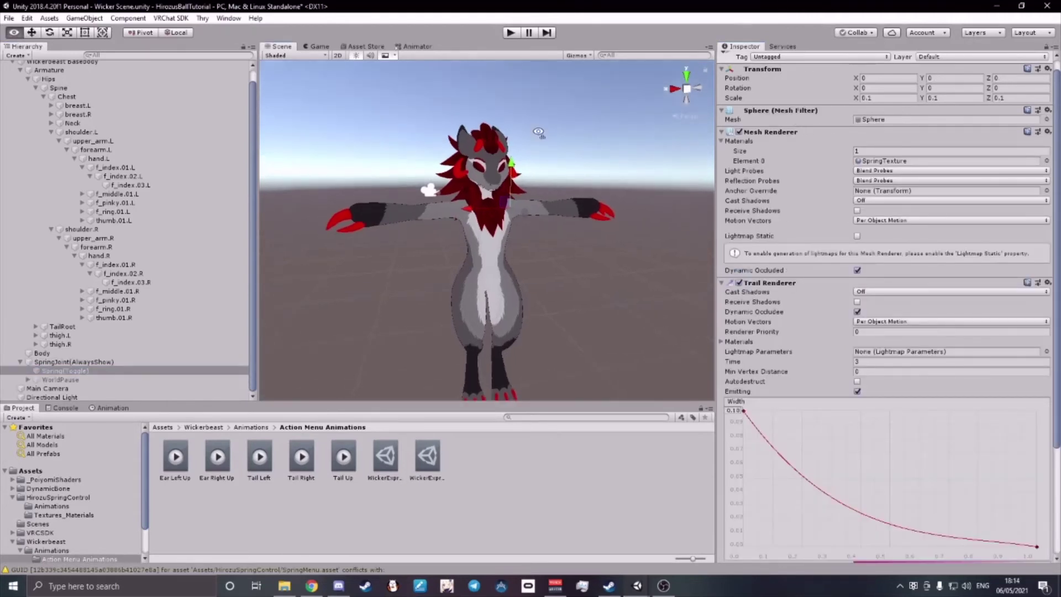
scroll(536, 137, up, 2)
alt+drag(535, 137, 566, 87)
scroll(566, 87, up, 2)
scroll(546, 134, down, 2)
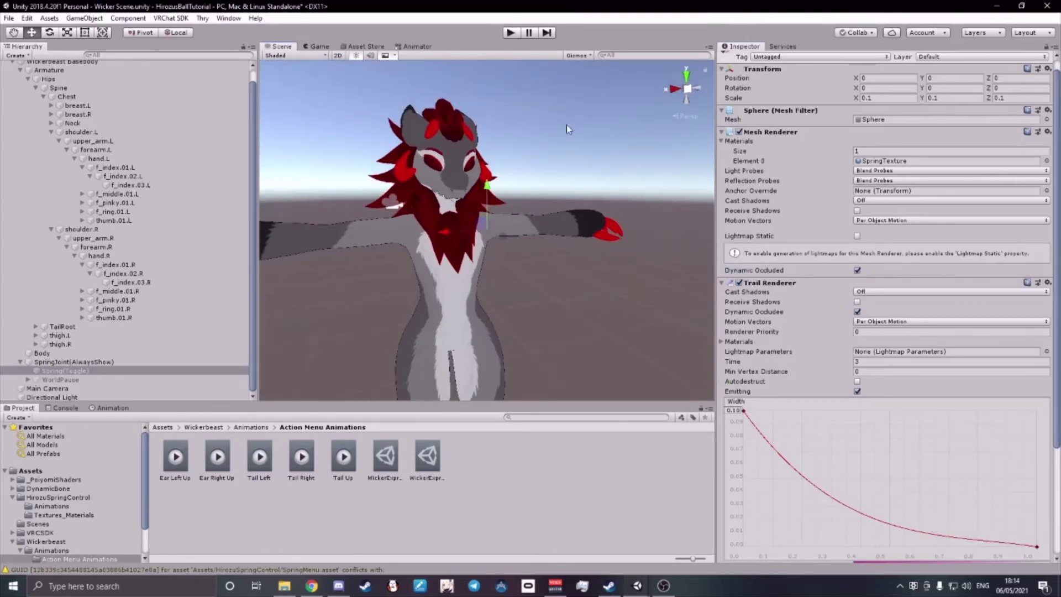
click(744, 59)
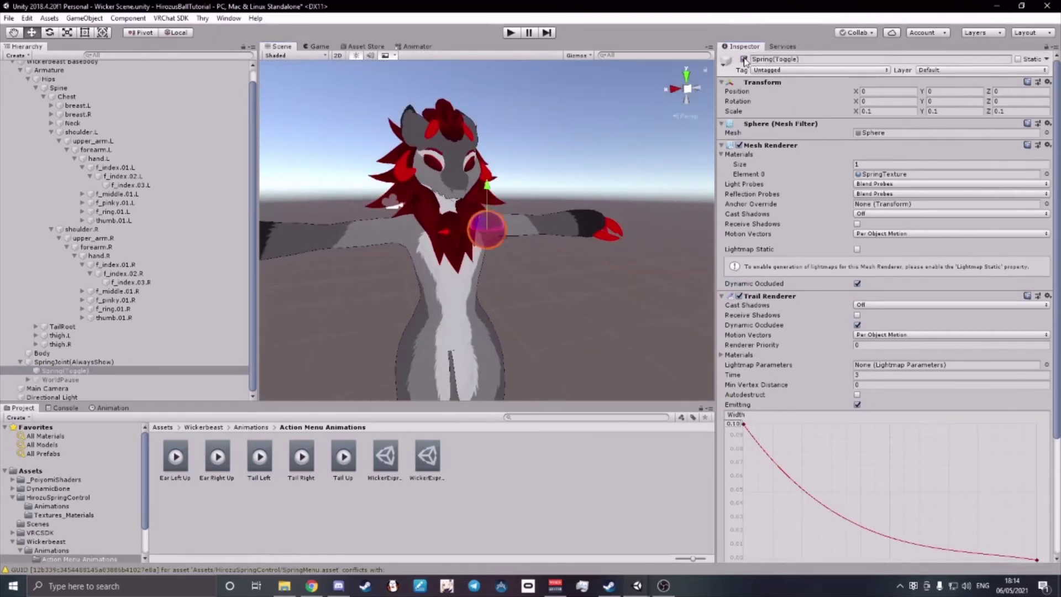
alt+drag(539, 168, 531, 164)
scroll(534, 164, up, 3)
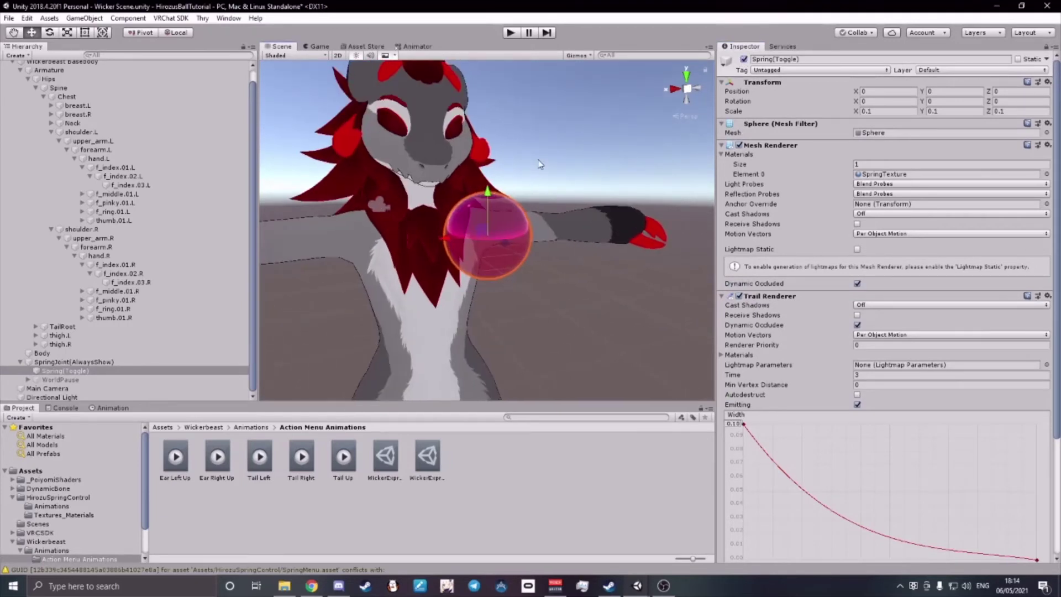
scroll(540, 164, up, 5)
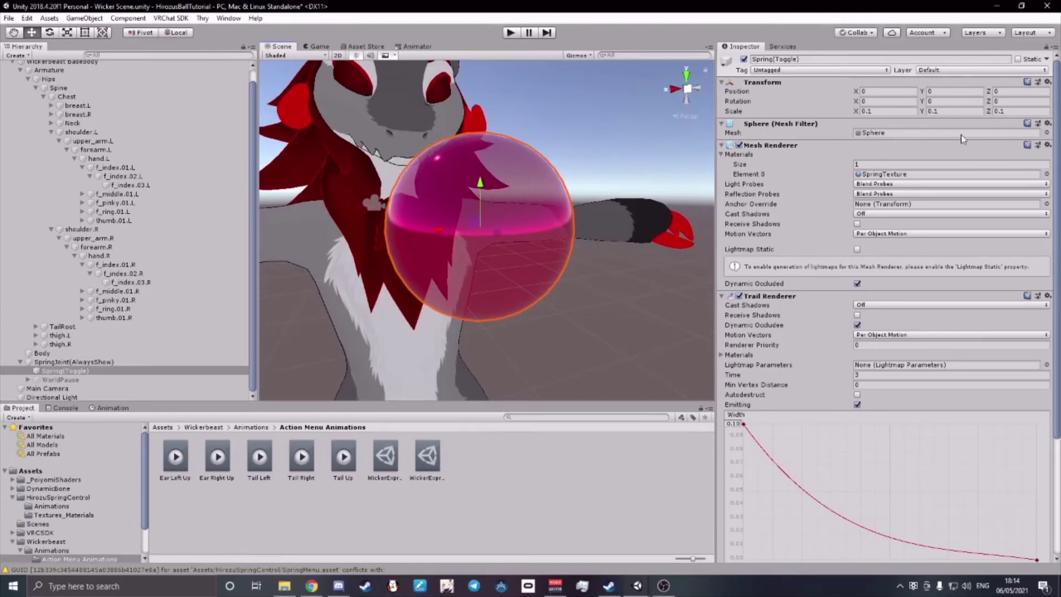
Try the Body mesh in Spring(Toggle)'s mesh filter.
click(1046, 133)
drag(429, 188, 767, 281)
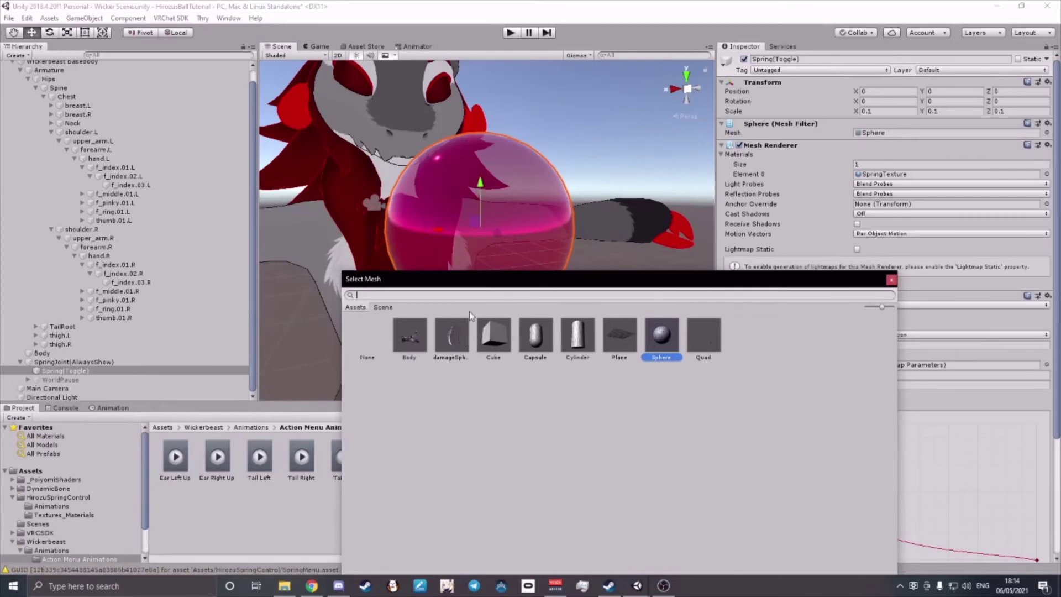
drag(471, 279, 506, 345)
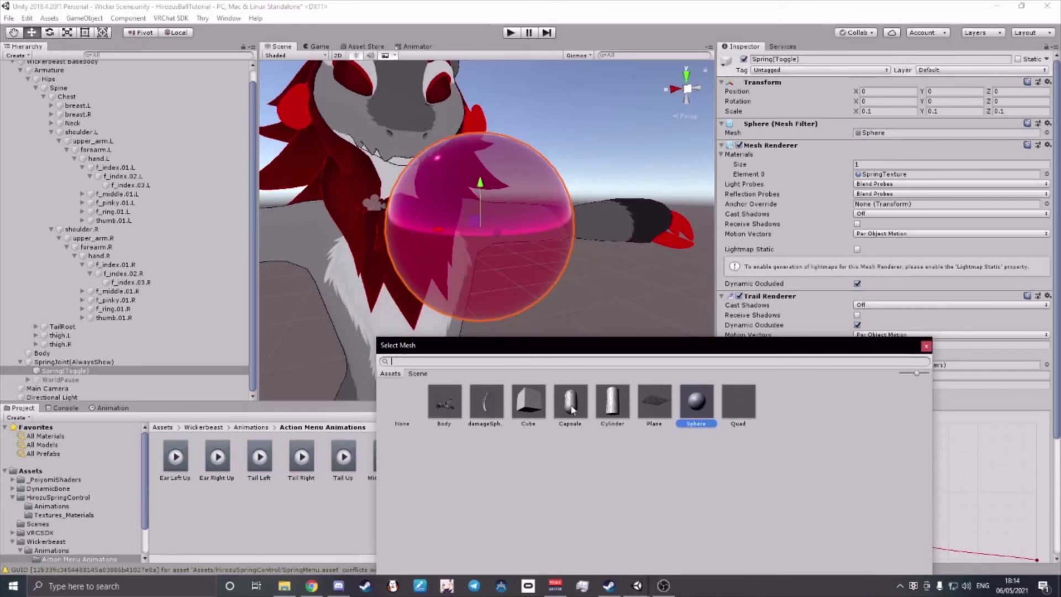
click(436, 402)
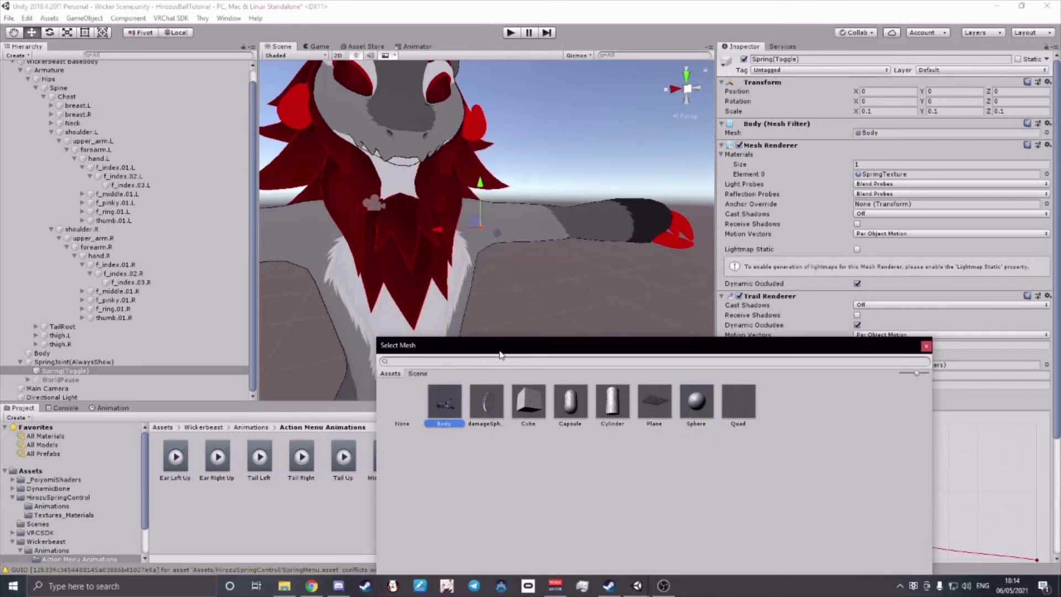
scroll(458, 258, down, 5)
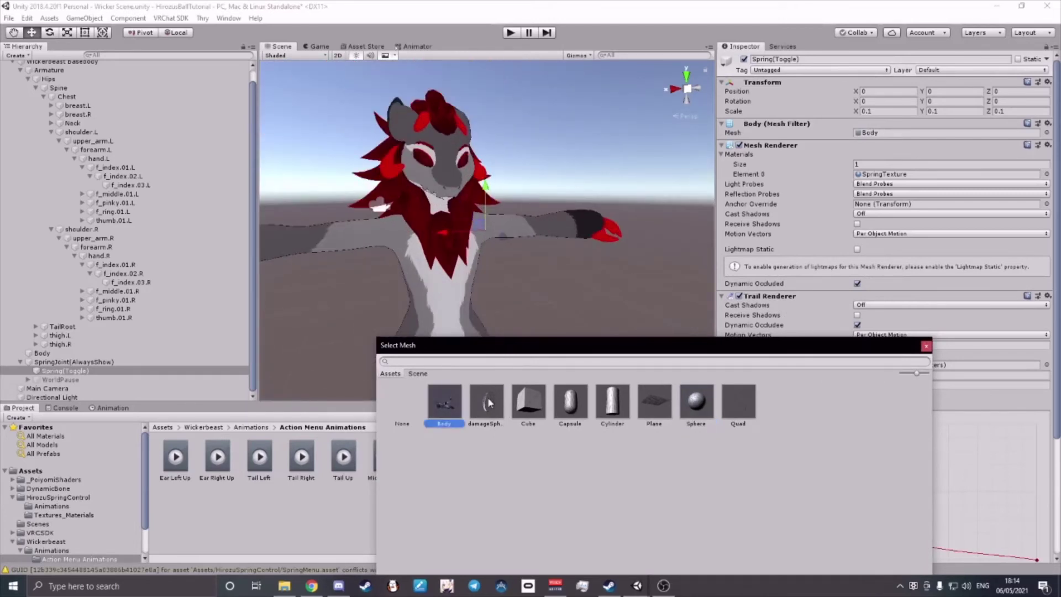
Try the Cube, Capsule, Cylinder and Plane meshes on Spring(Toggle) and set its mesh back to Sphere.
click(531, 402)
drag(569, 349, 527, 344)
click(531, 403)
click(573, 401)
click(598, 397)
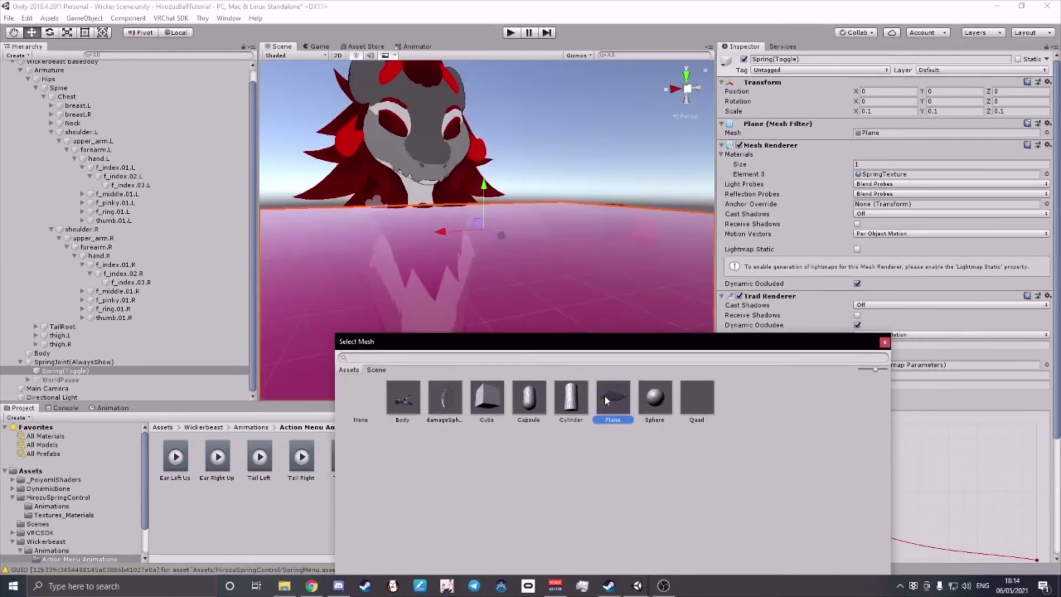
scroll(553, 228, down, 5)
scroll(544, 247, up, 5)
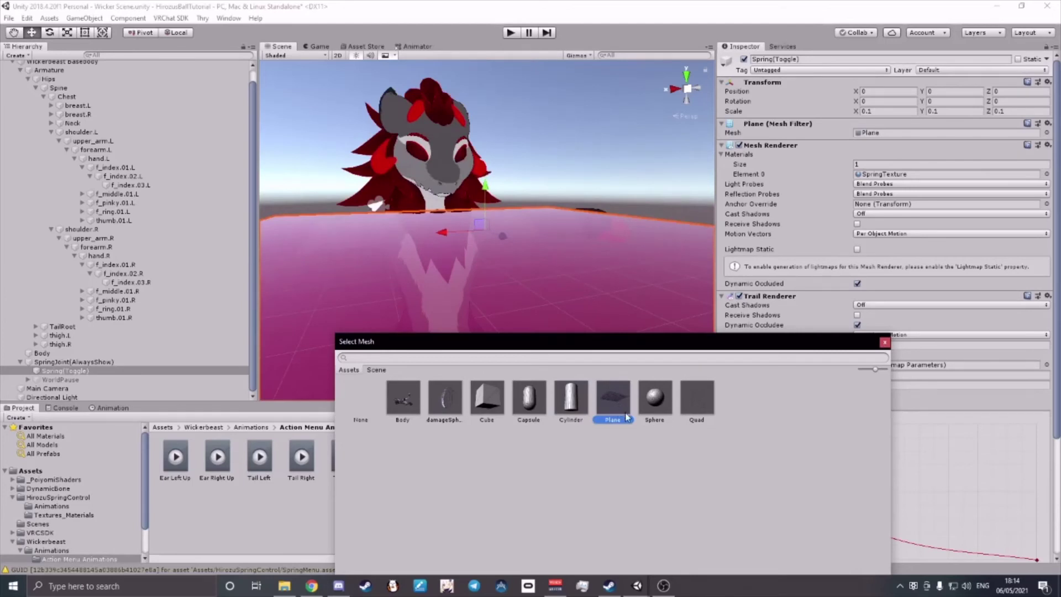
click(659, 407)
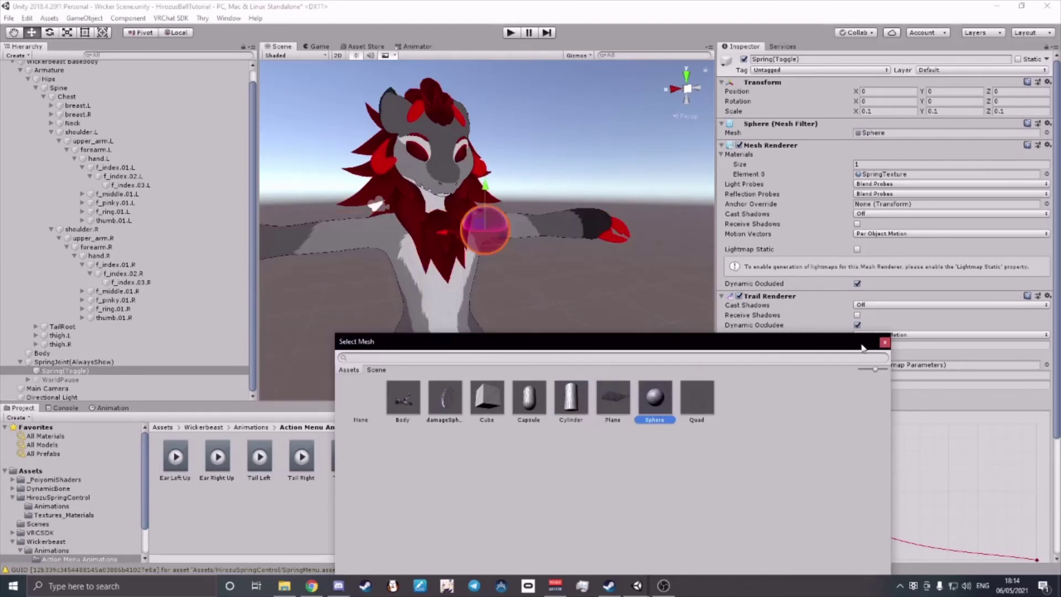
click(884, 342)
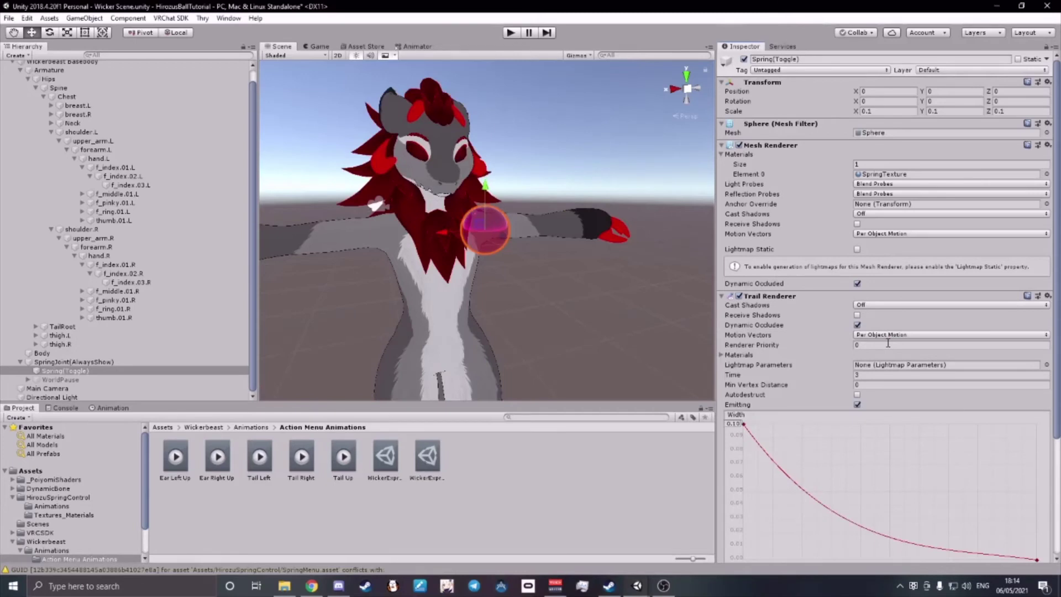
Try different Time values, including 1 and 2 seconds, on Spring(Toggle)'s Trail Renderer.
scroll(729, 309, down, 3)
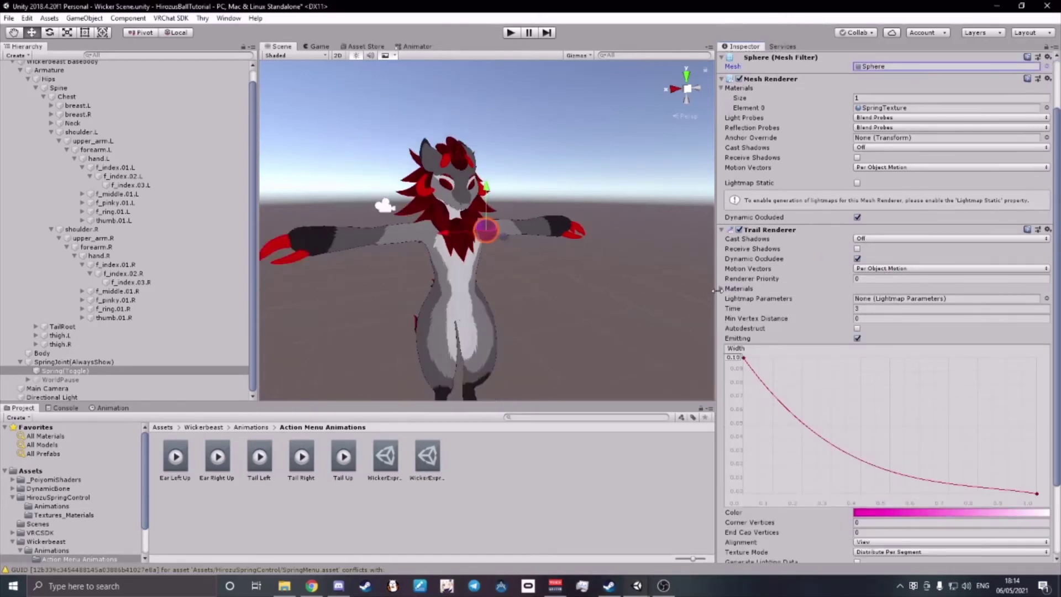
scroll(724, 284, down, 4)
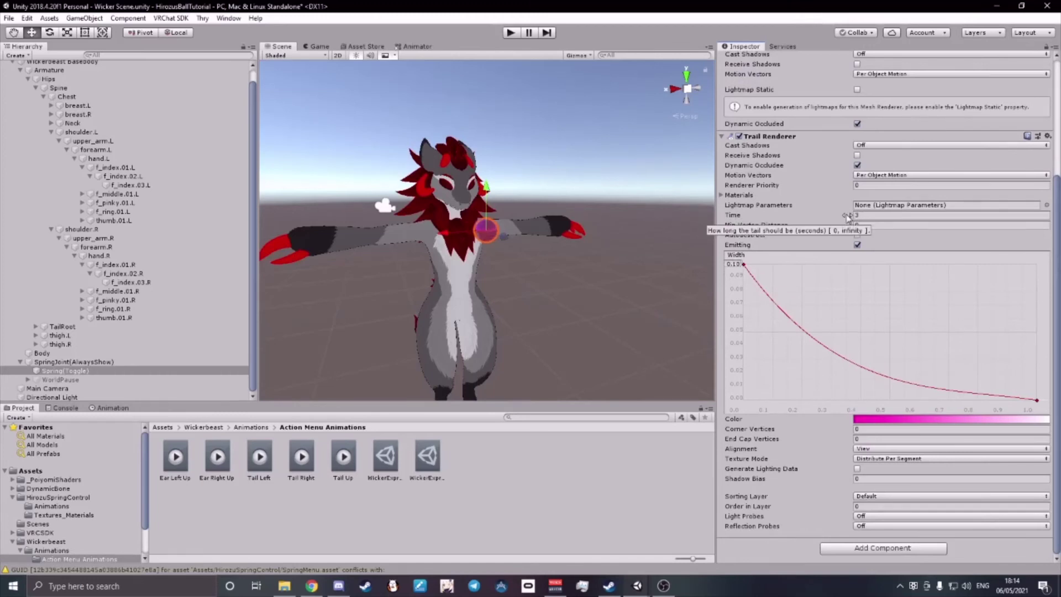
drag(847, 216, 821, 220)
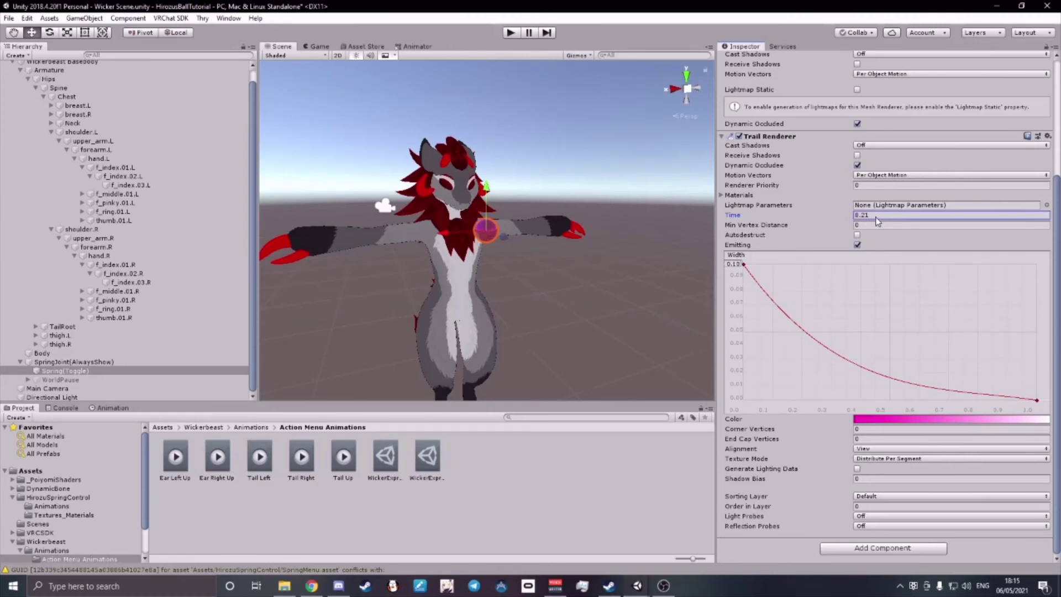
key(ctrl+z)
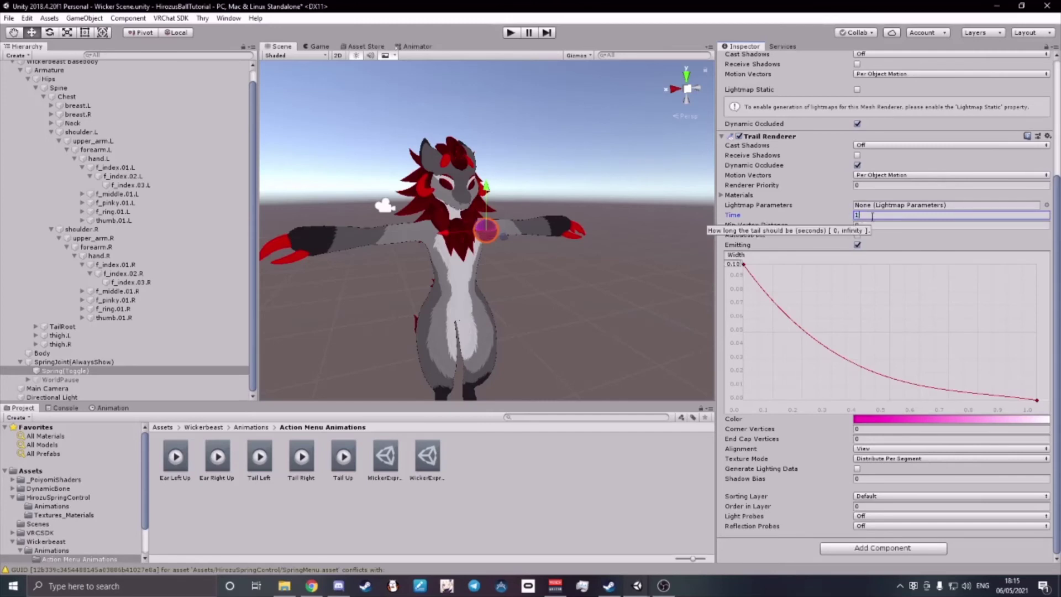
text(2)
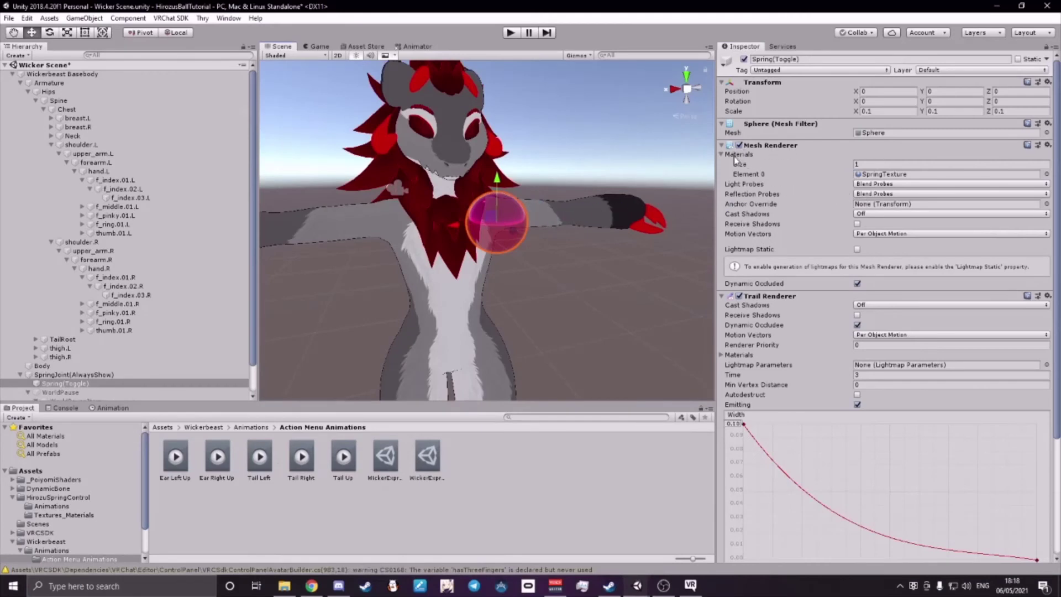
Try the Body, Mouth inside and Flooff materials on Spring(Toggle)'s Mesh Renderer.
click(1046, 174)
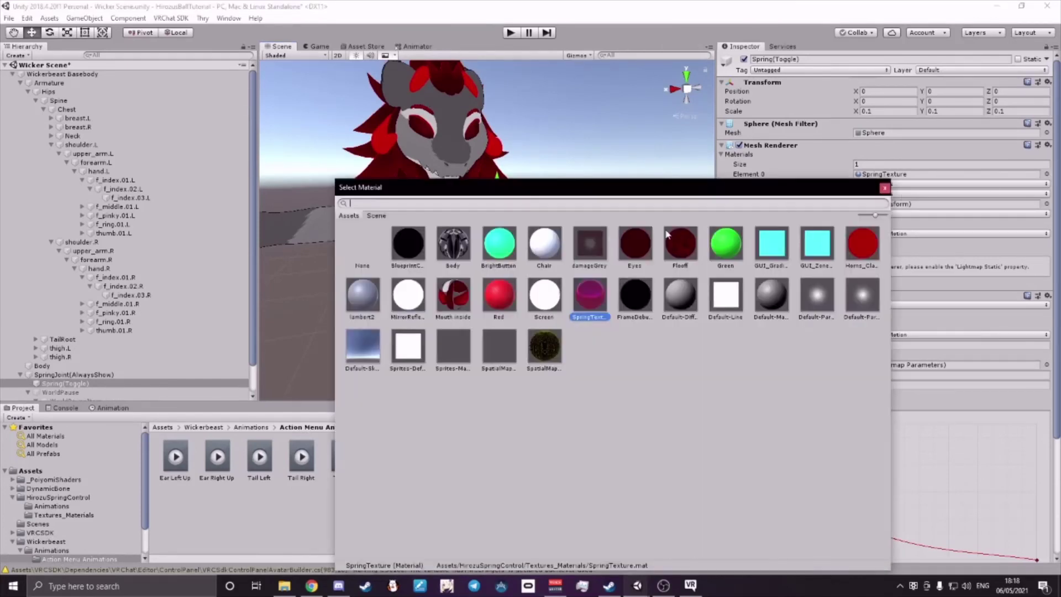
drag(466, 194, 725, 205)
click(706, 258)
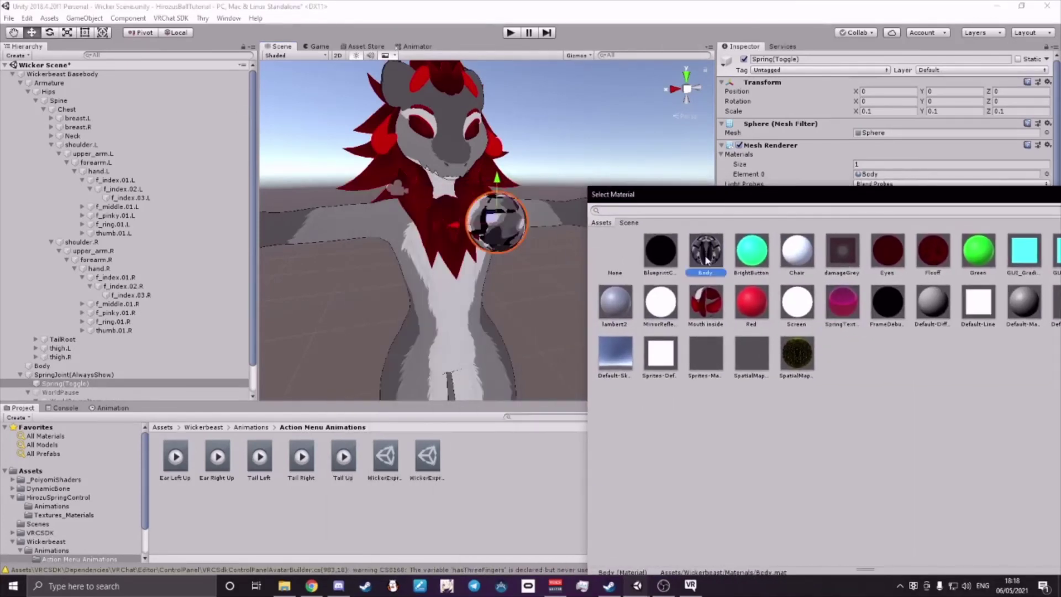
click(711, 308)
click(926, 256)
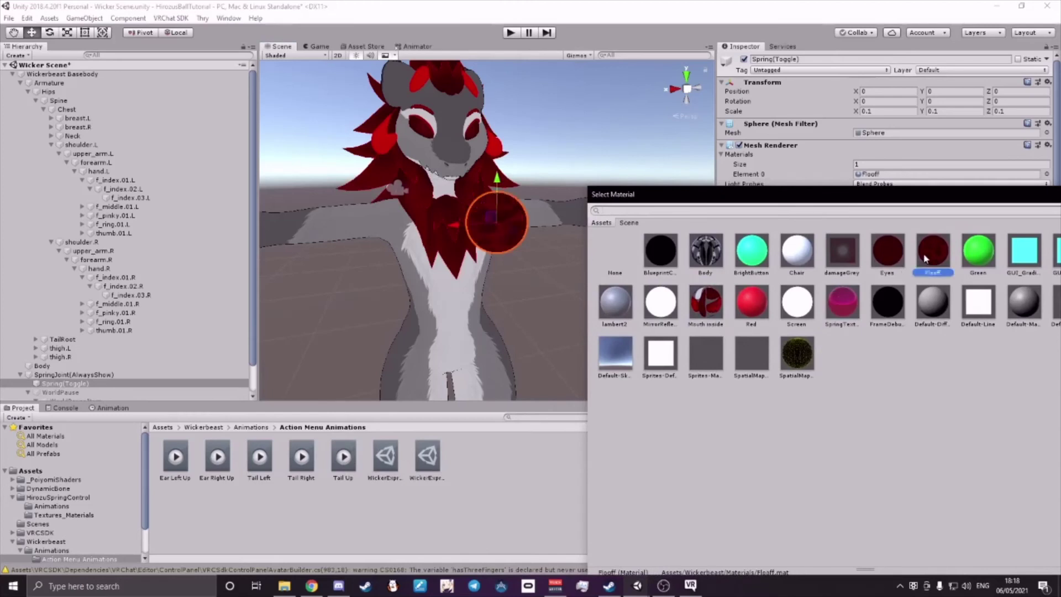
Preview the BrightButton material on the spring ball and set Element 0 to the Body material.
drag(891, 199, 809, 205)
click(659, 266)
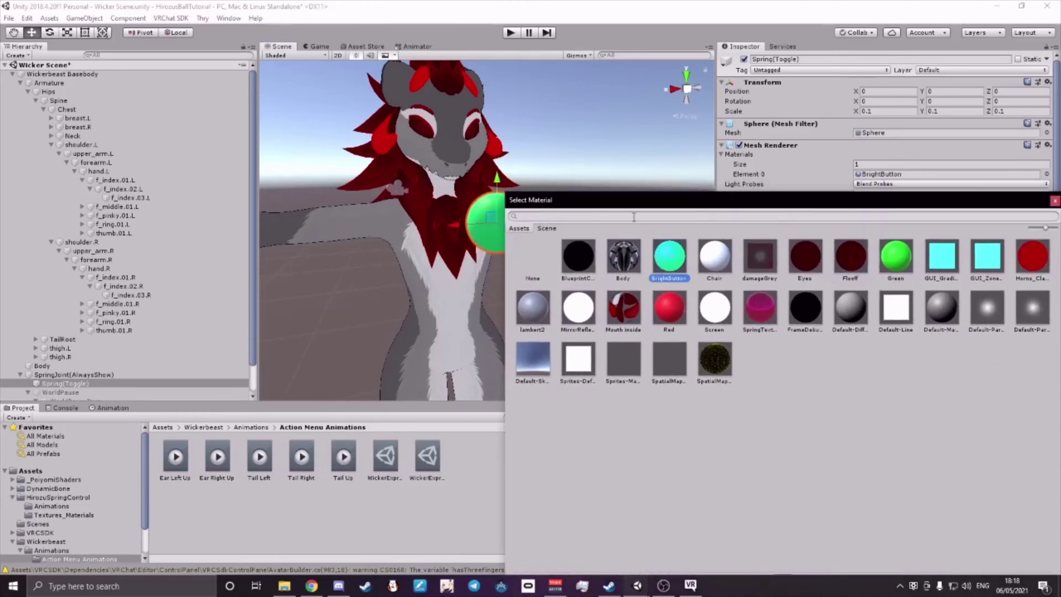
drag(628, 202, 727, 204)
click(725, 267)
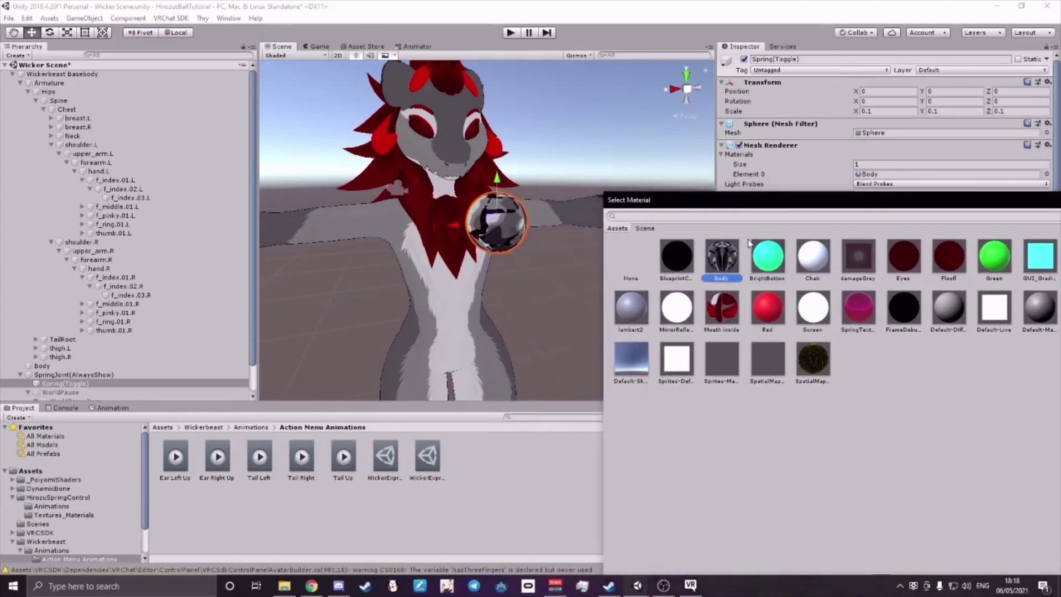
drag(864, 213, 280, 249)
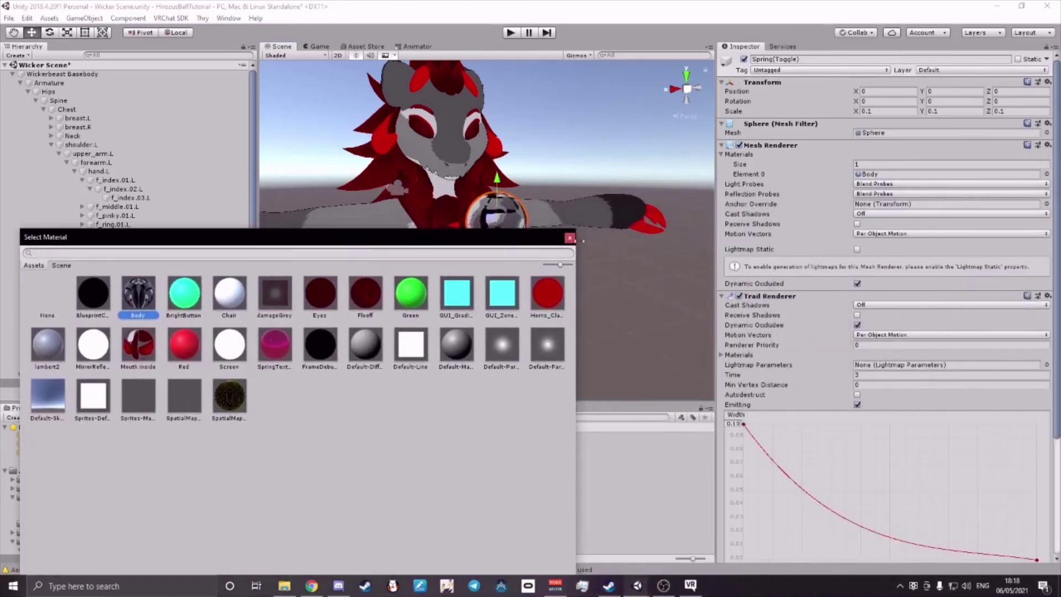
Try the Capsule mesh on Spring(Toggle) with the Body material applied.
click(569, 237)
click(1046, 133)
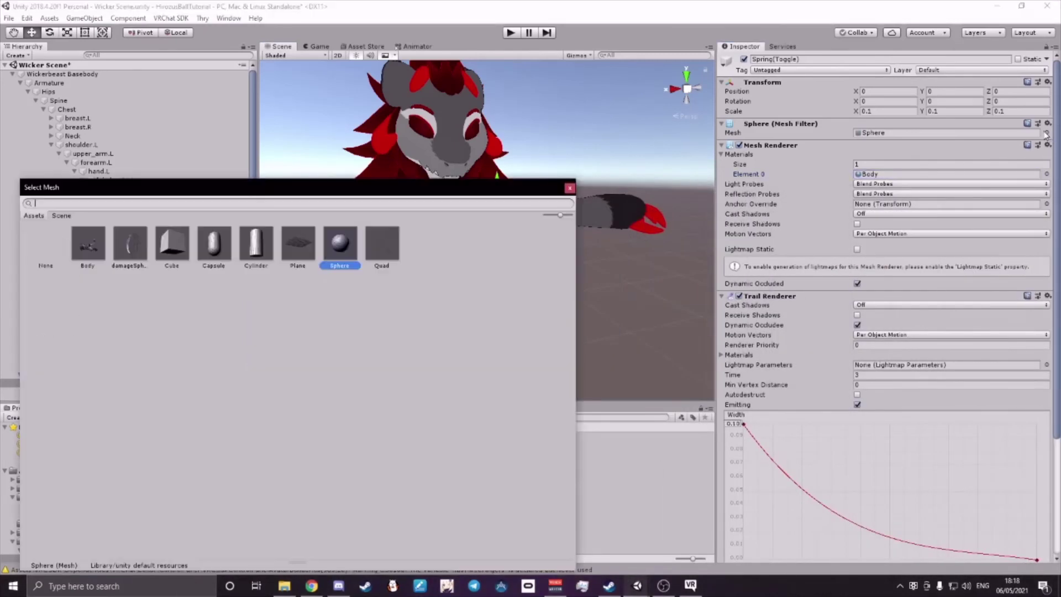
drag(275, 196, 419, 334)
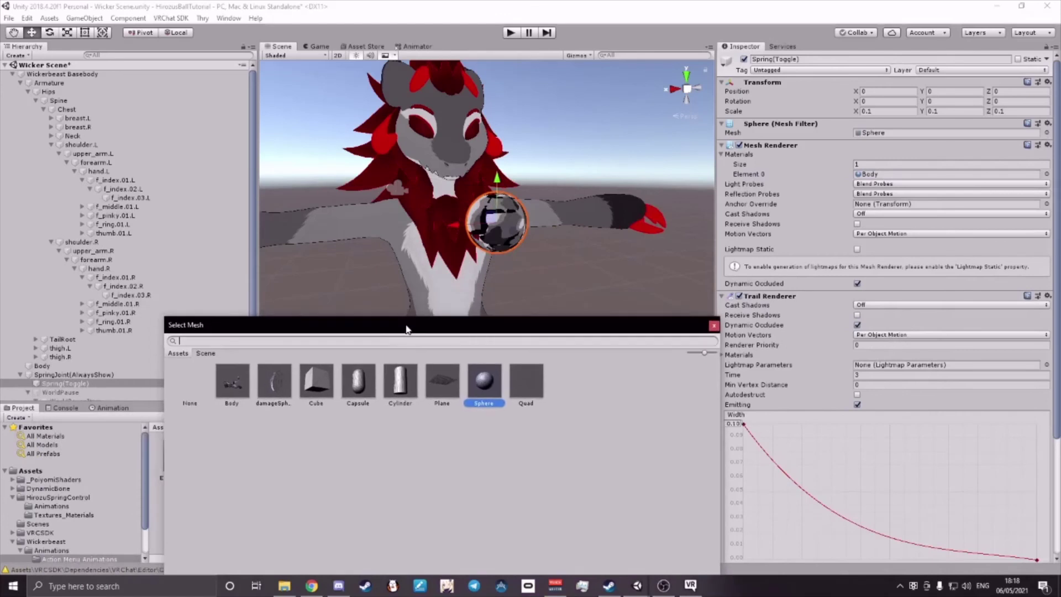
click(358, 385)
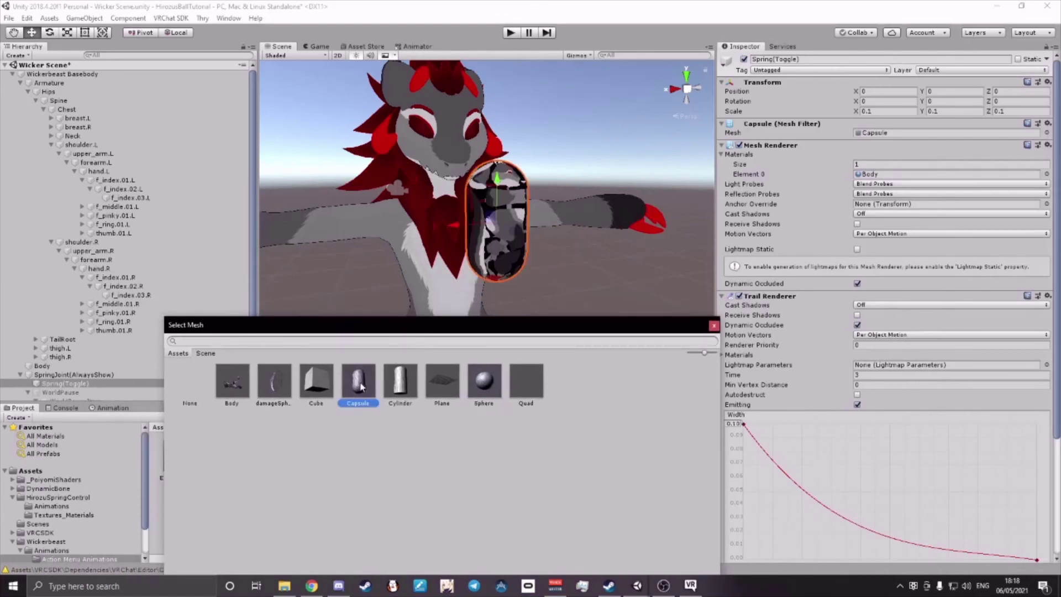
click(713, 326)
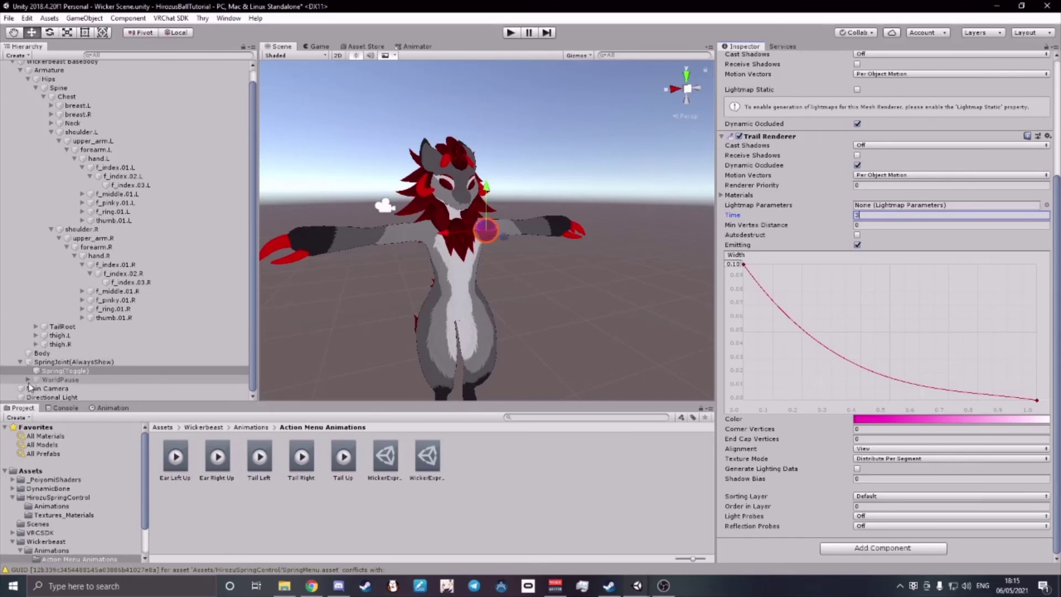
Expand WorldPause and WorldPauseItem under SpringJoint(AlwaysShow) and inspect the SpringPause object's mesh and material settings.
scroll(755, 237, up, 5)
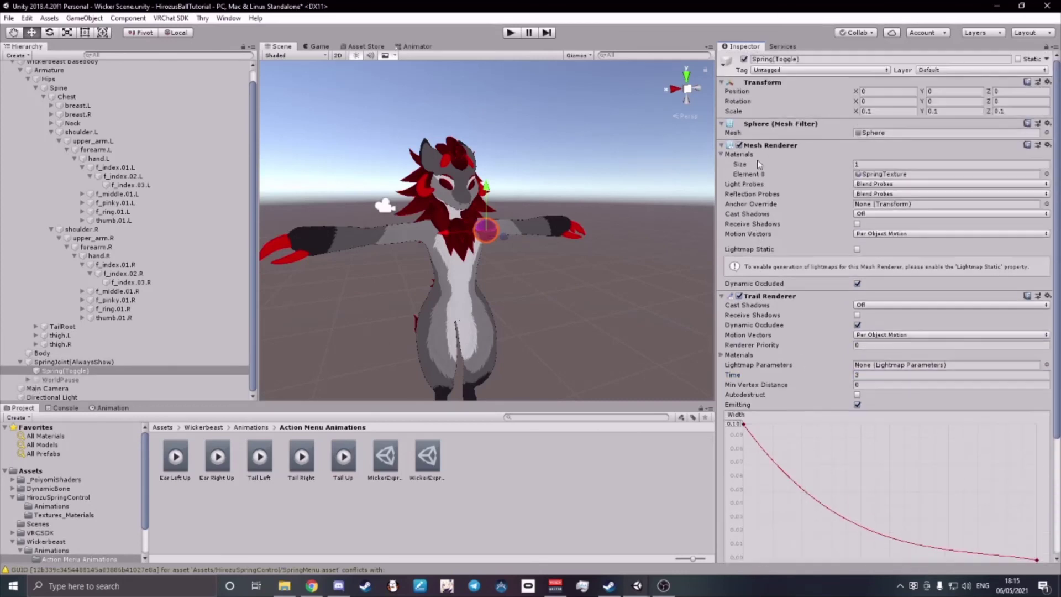
click(25, 379)
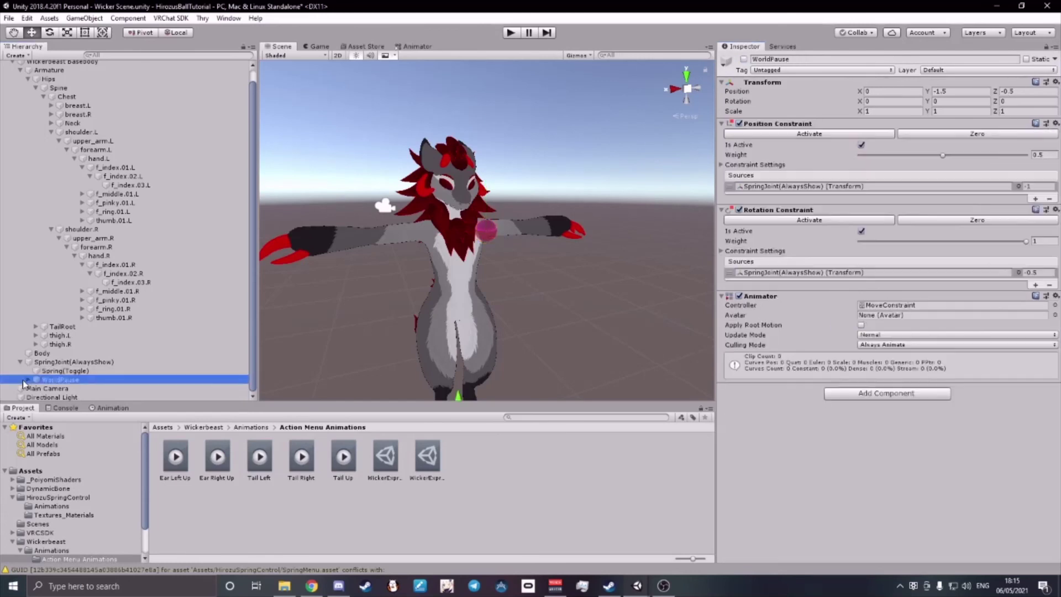
click(27, 379)
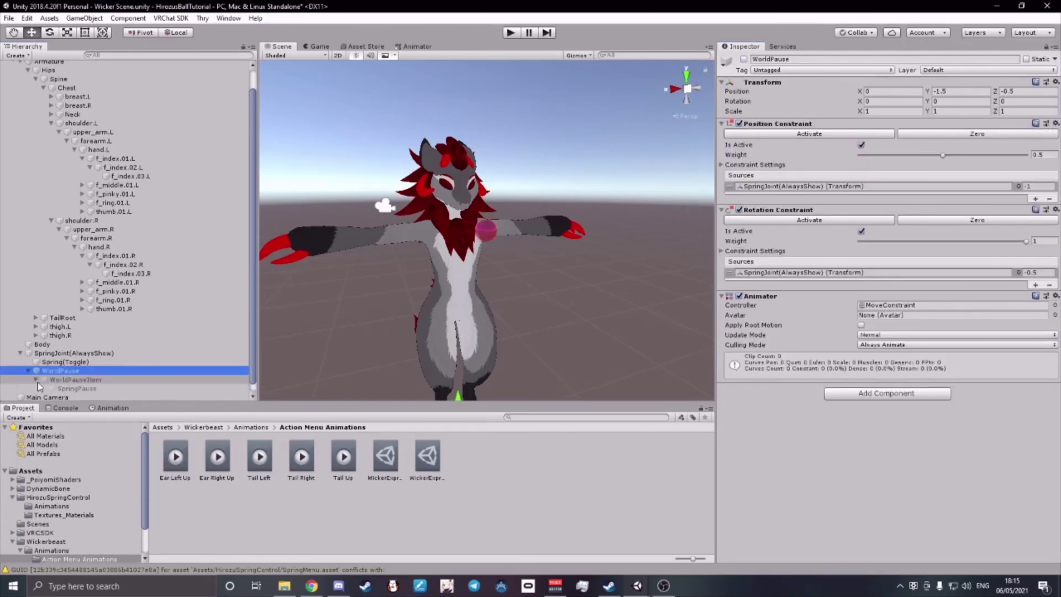
click(36, 380)
click(59, 380)
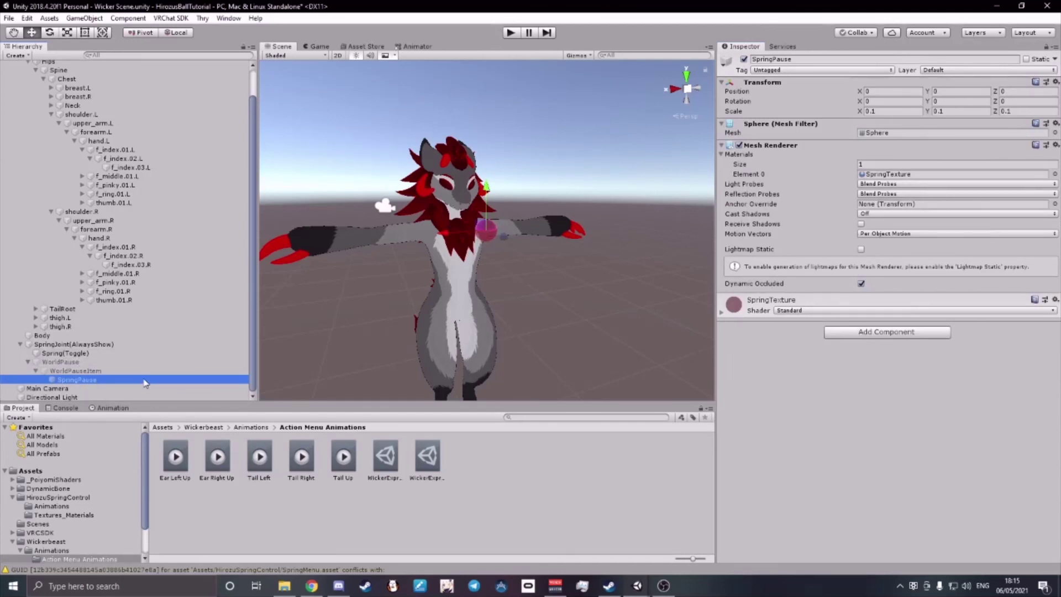
Deactivate the Spring(Toggle) object so the ball is hidden by default, and collapse SpringJoint(AlwaysShow) in the hierarchy.
click(92, 354)
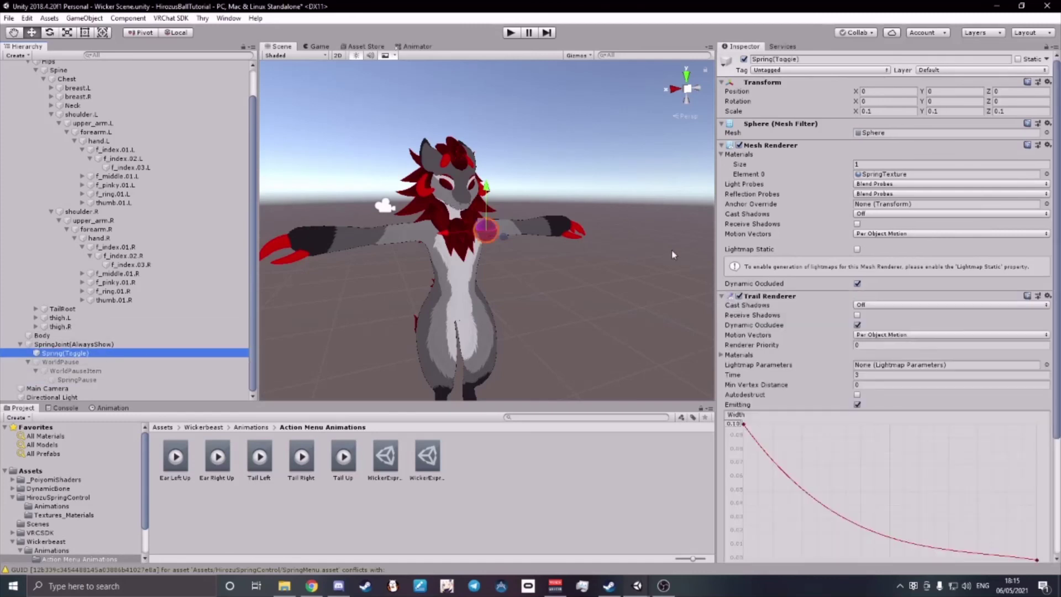
click(745, 59)
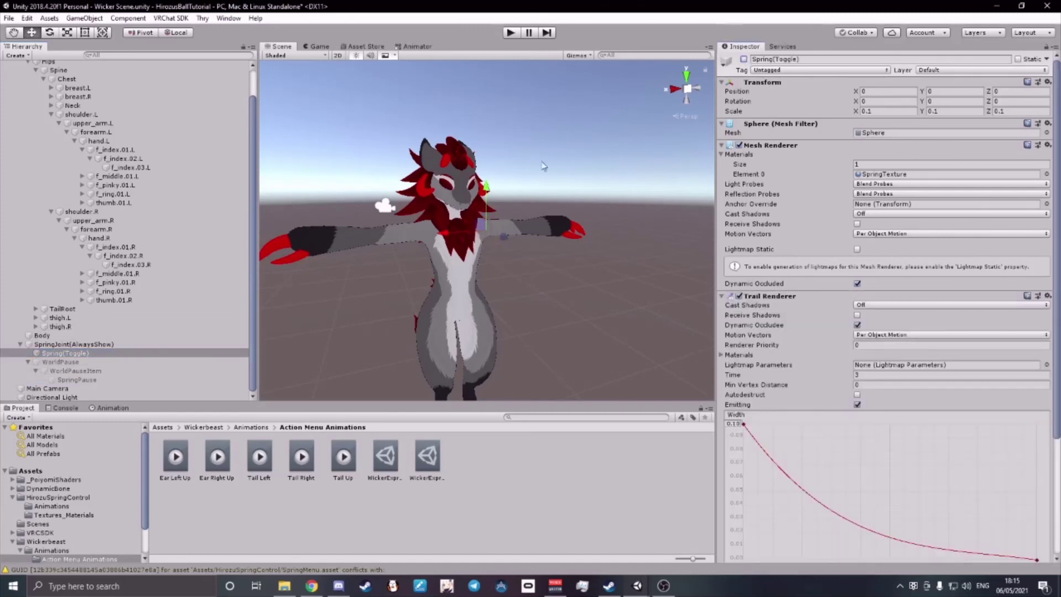
click(19, 344)
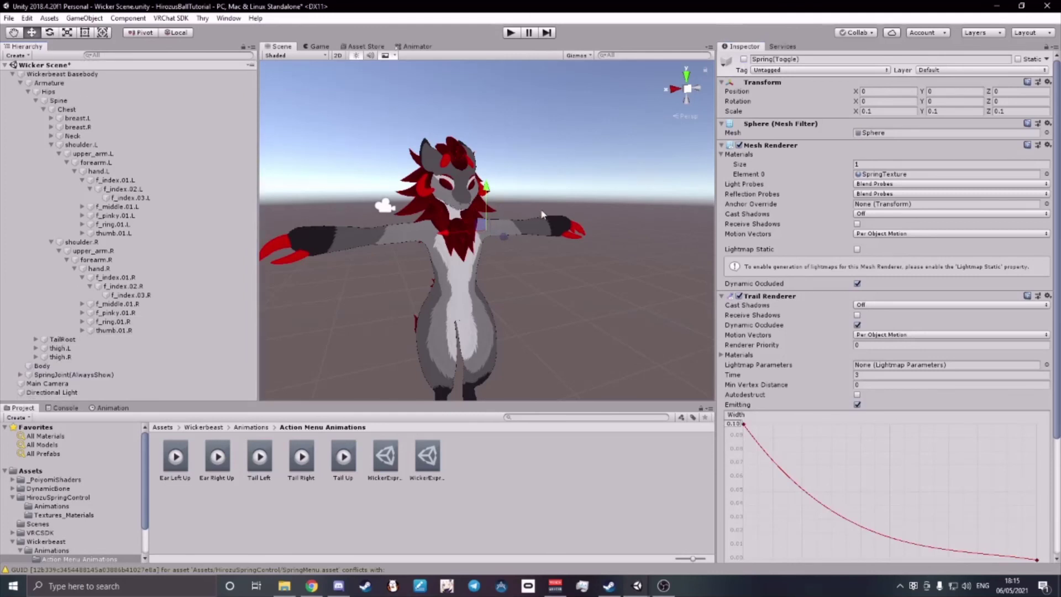
scroll(534, 229, down, 3)
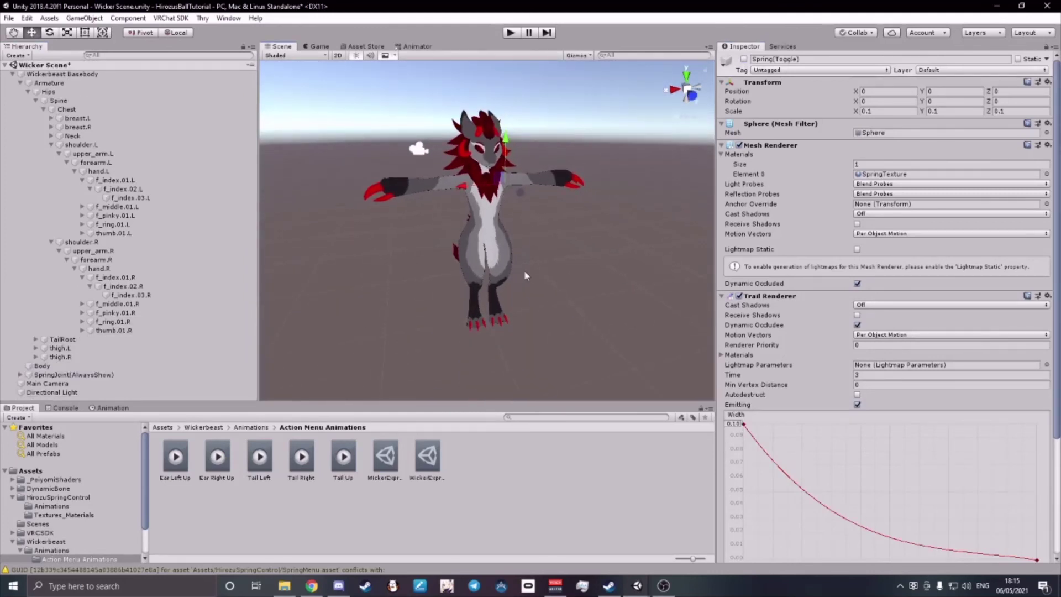